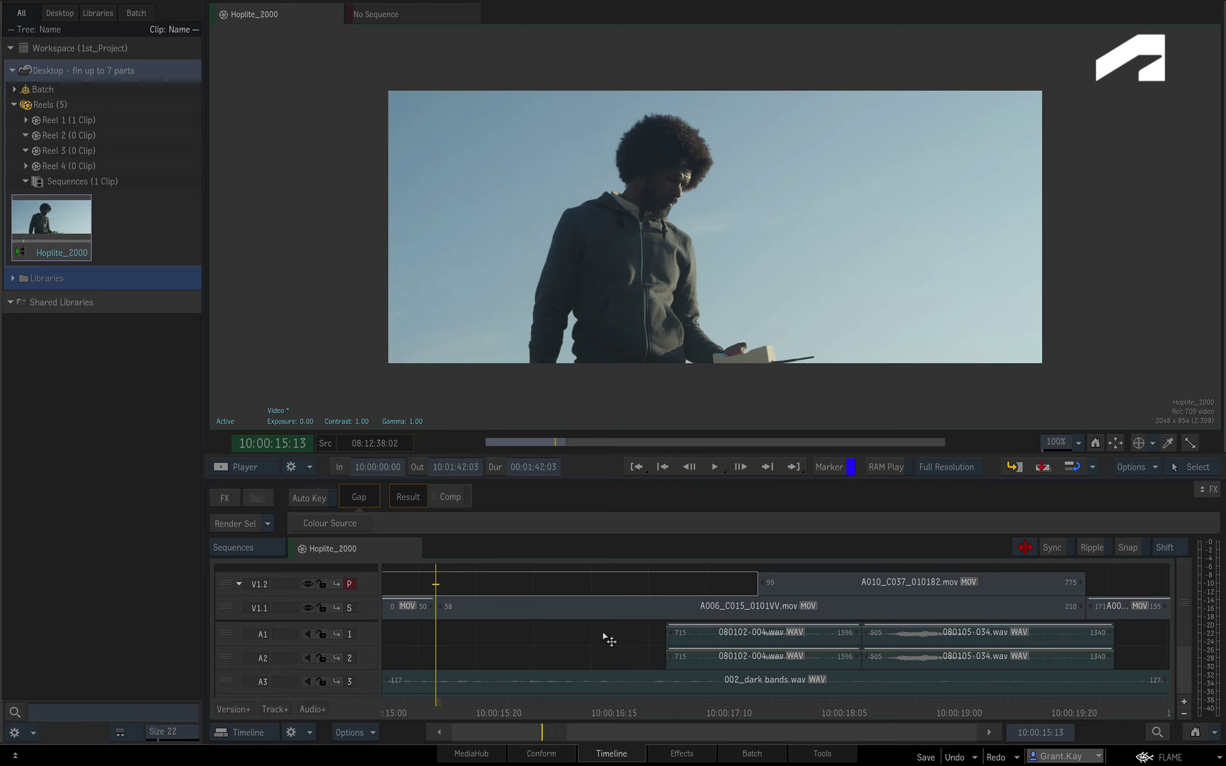
# Scrub to the A010 woman-on-the-phone shot and make upper track V1.2 the primary track.
pyautogui.moveTo(440, 704)
pyautogui.mouseDown()
pyautogui.moveTo(907, 708)
pyautogui.moveTo(638, 719)
pyautogui.moveTo(862, 699)
pyautogui.moveTo(591, 702)
pyautogui.moveTo(809, 700)
pyautogui.mouseUp()
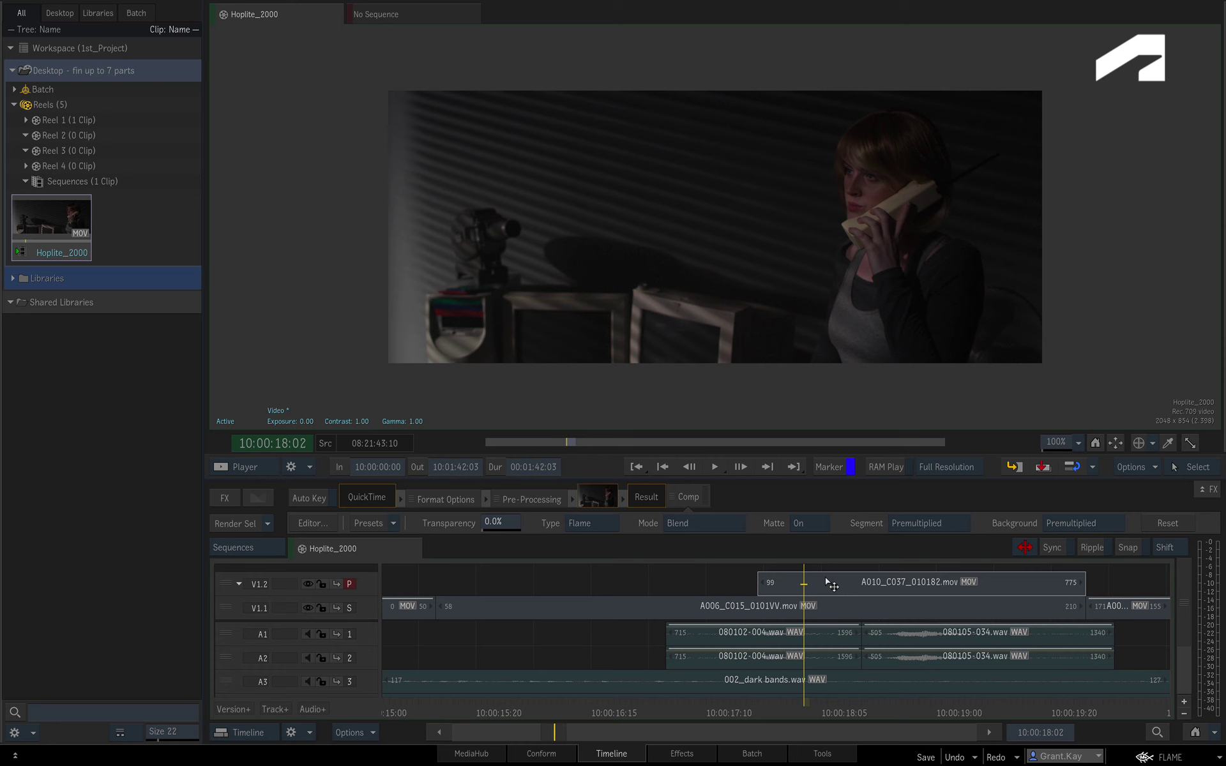
pyautogui.press('Down')
pyautogui.press('Up')
# Add a GMask Tracer effect to clip A010 and select its node.
pyautogui.click(830, 584)
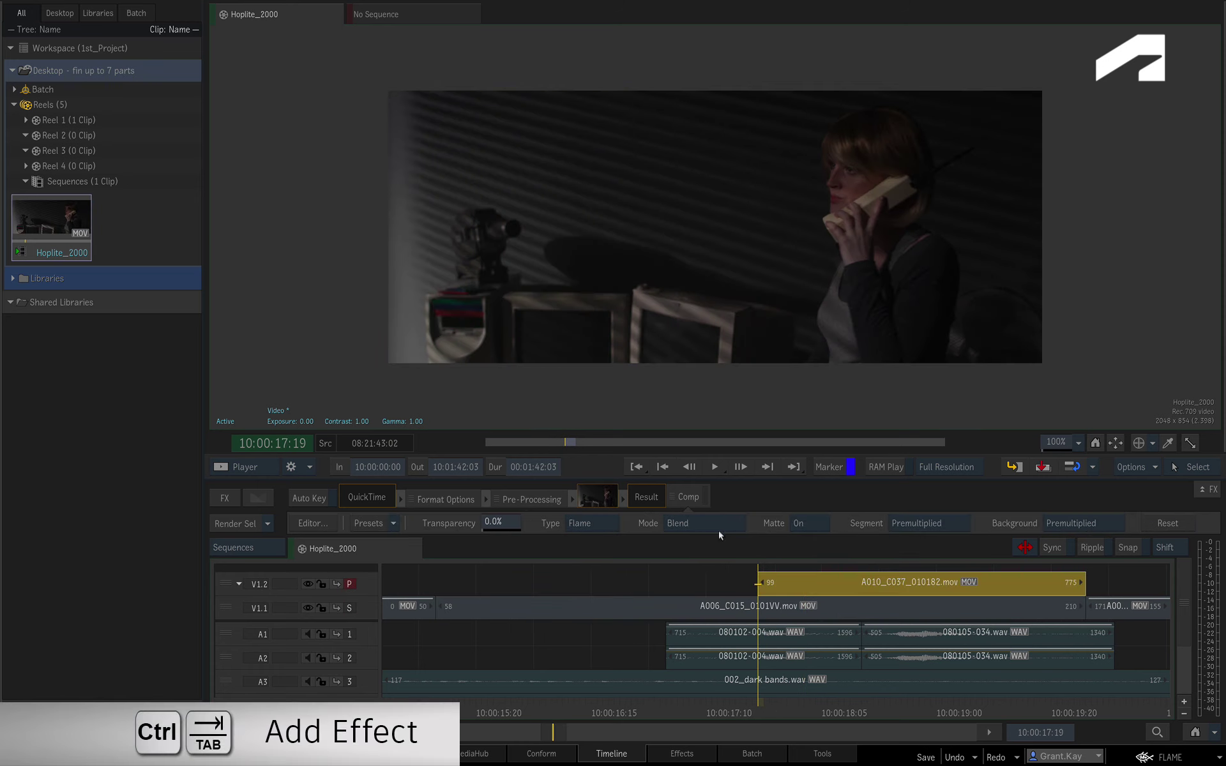
pyautogui.click(225, 499)
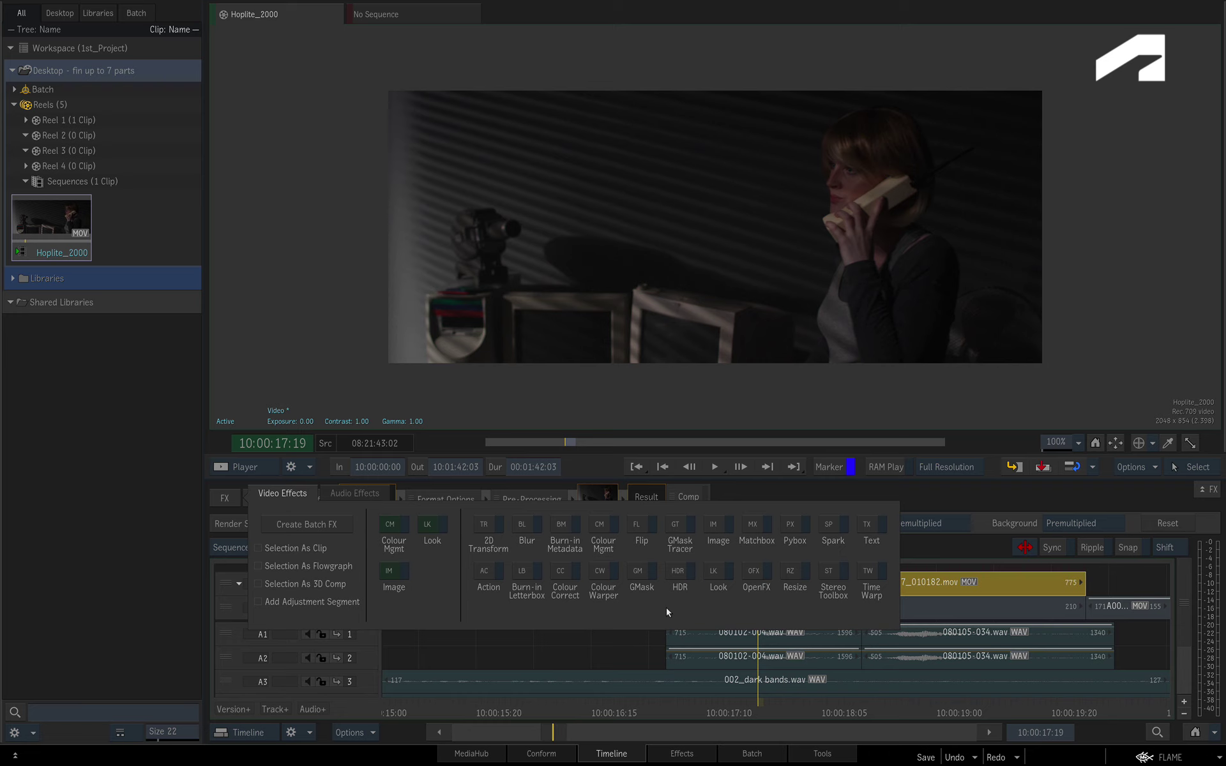
pyautogui.click(676, 527)
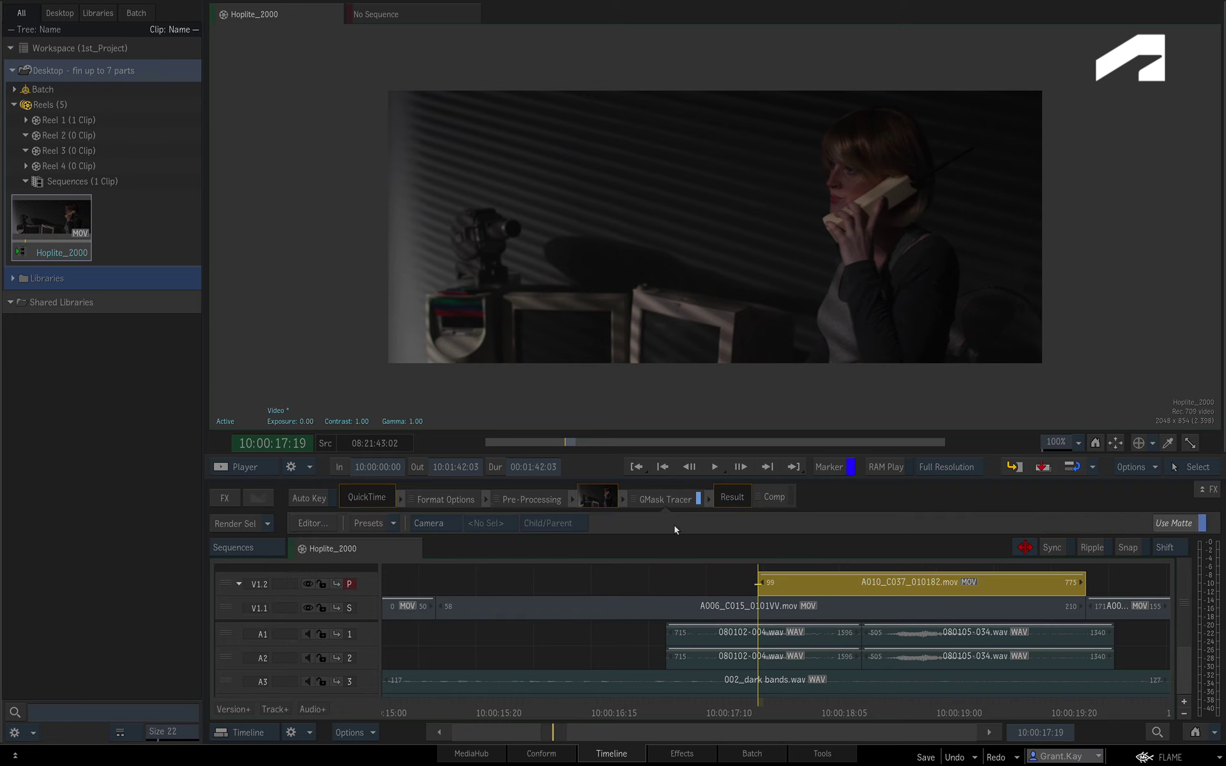
pyautogui.click(656, 500)
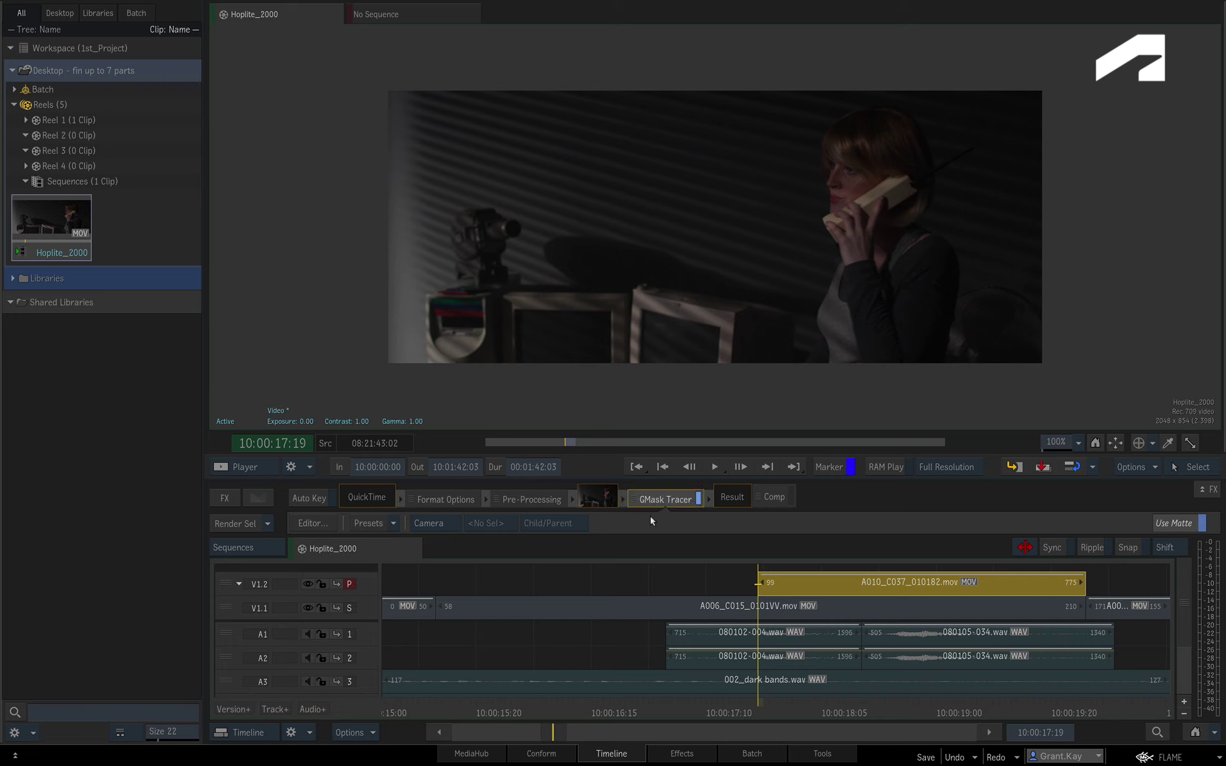
# Enter the full Effects environment, check the Comp node, then reselect the GMask Tracer node.
pyautogui.click(695, 754)
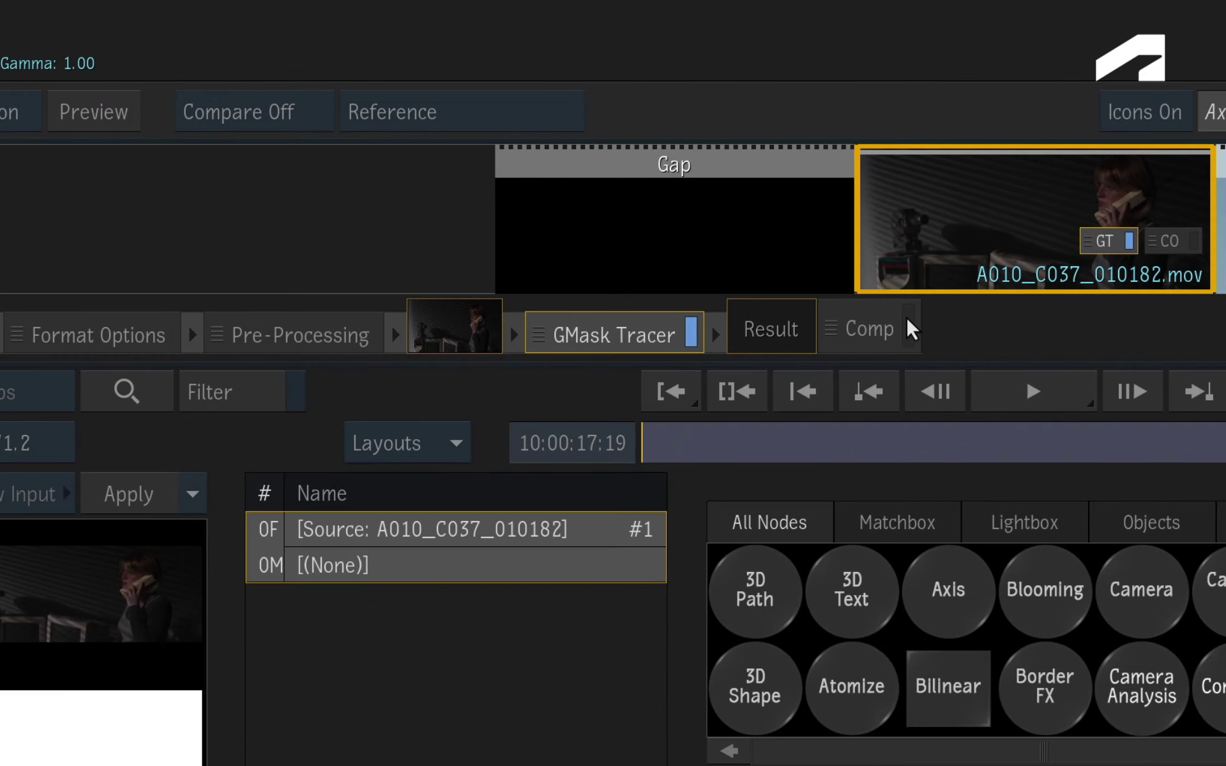
pyautogui.click(909, 328)
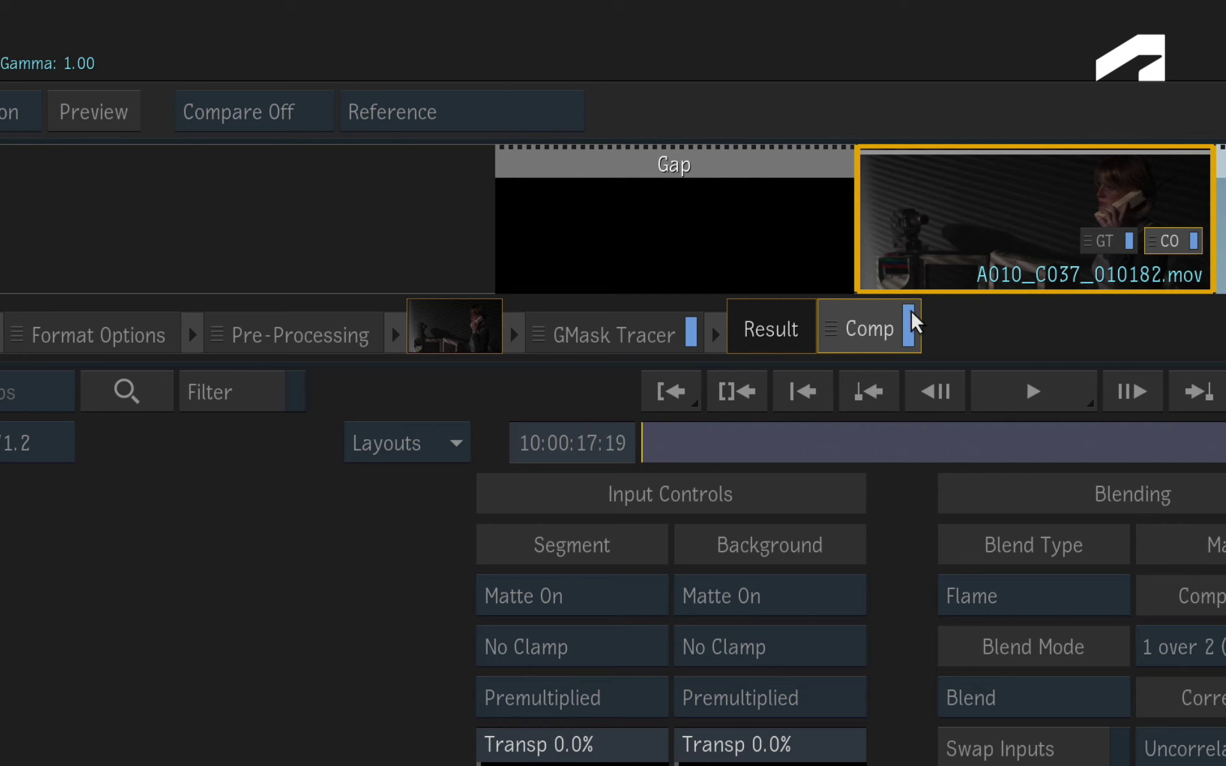
pyautogui.click(609, 327)
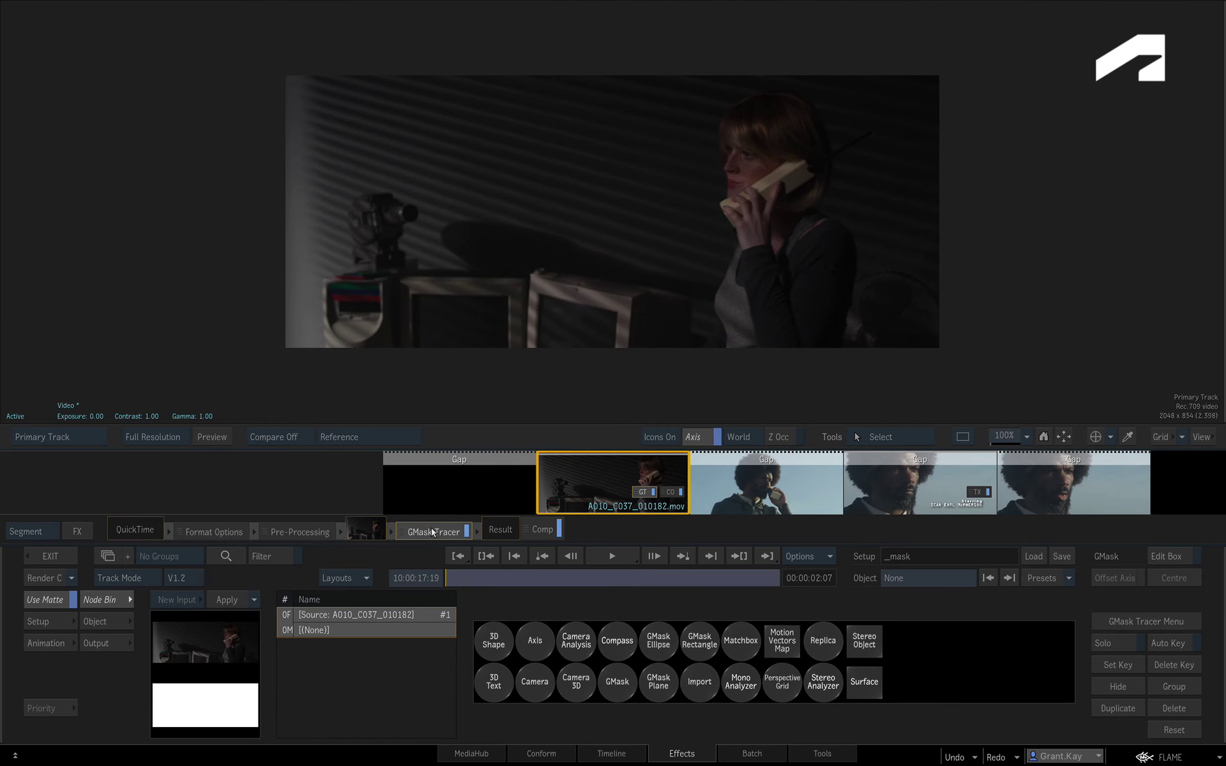
# Set the viewer to the GMask Tracer's Media Front (F1) input.
pyautogui.press('F1')
pyautogui.rightClick(86, 443)
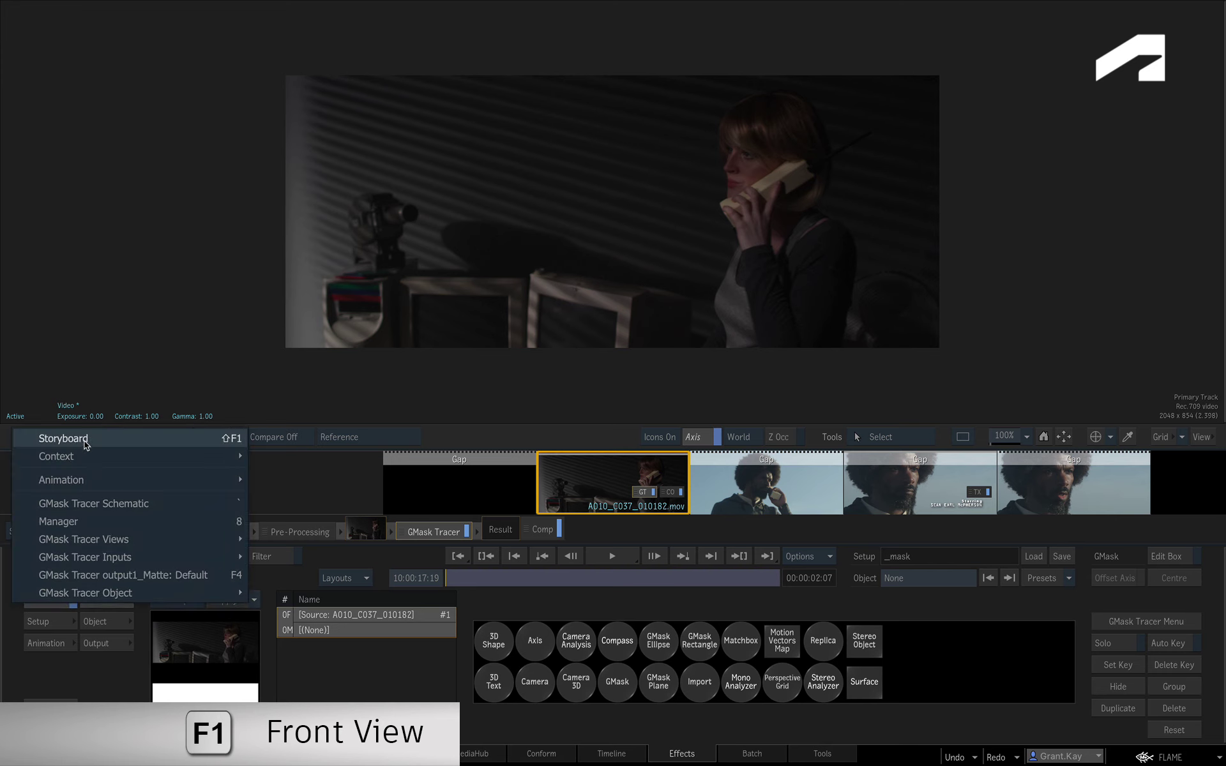
pyautogui.moveTo(85, 557)
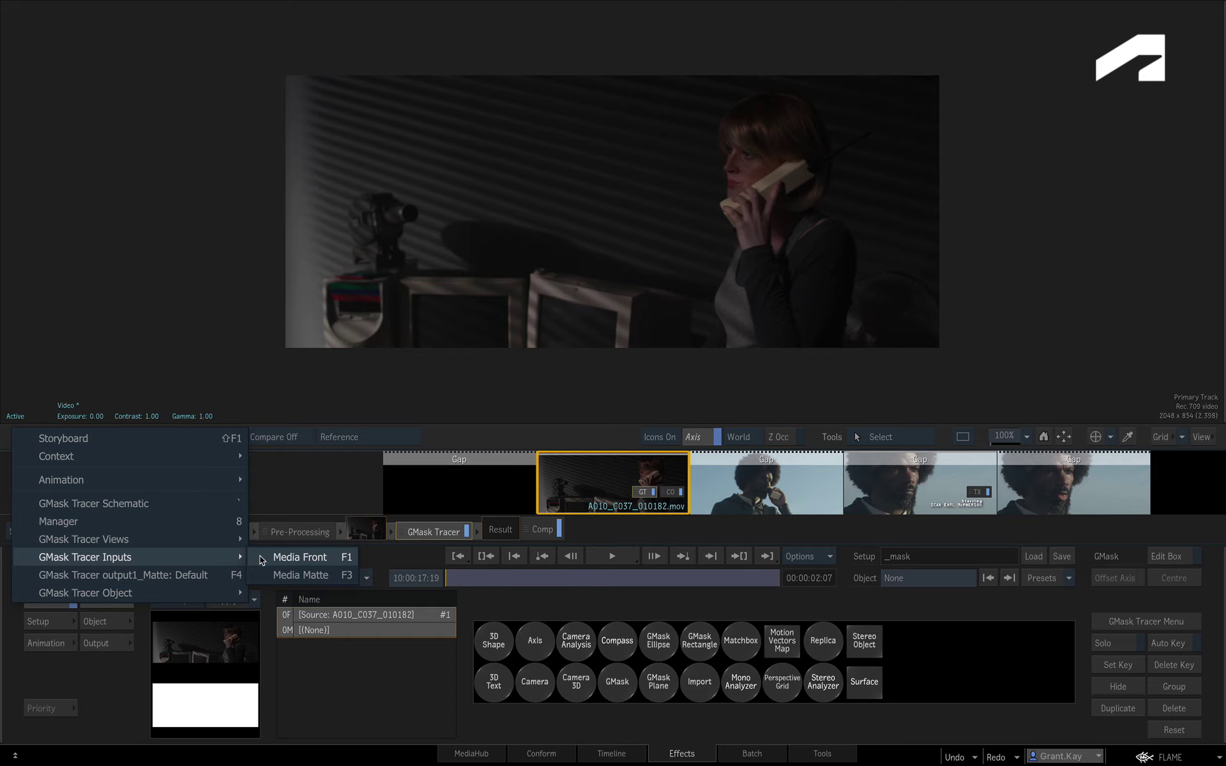
pyautogui.click(259, 556)
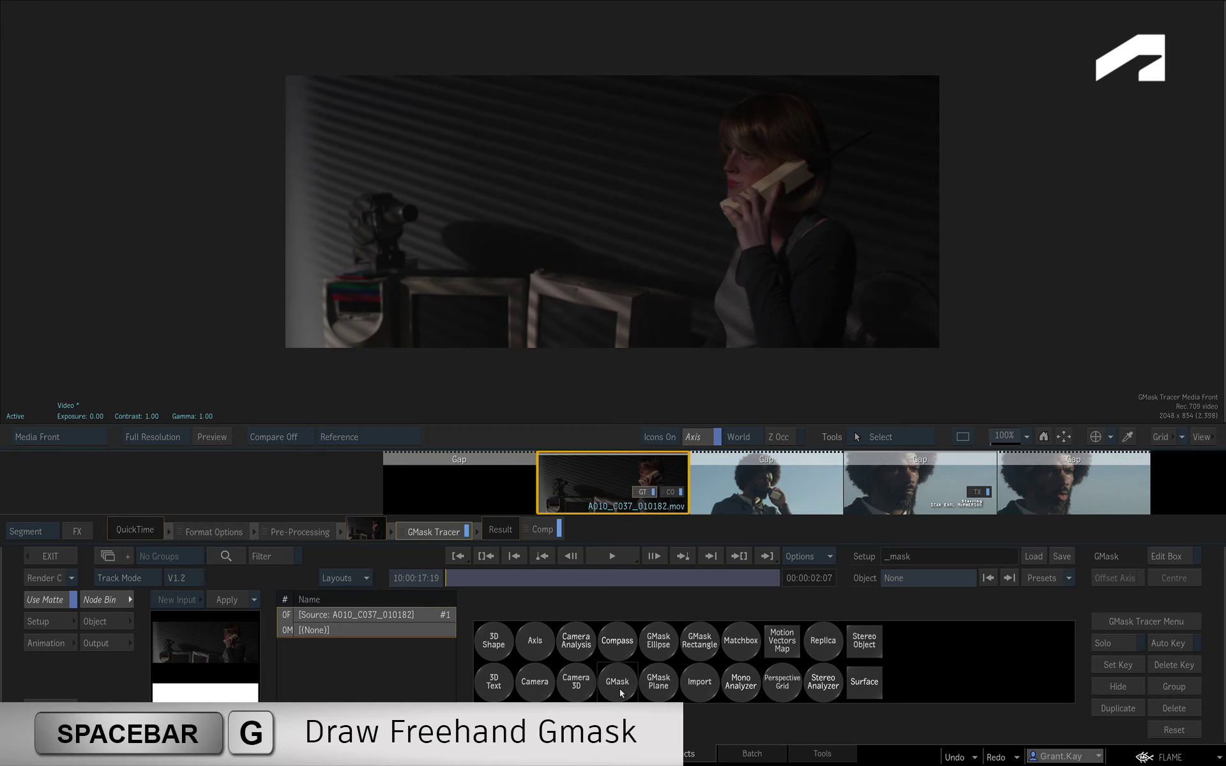
# Trace a closed gmask1 shape around the woman's head, shoulders and upper body in full-screen view.
pyautogui.click(620, 690)
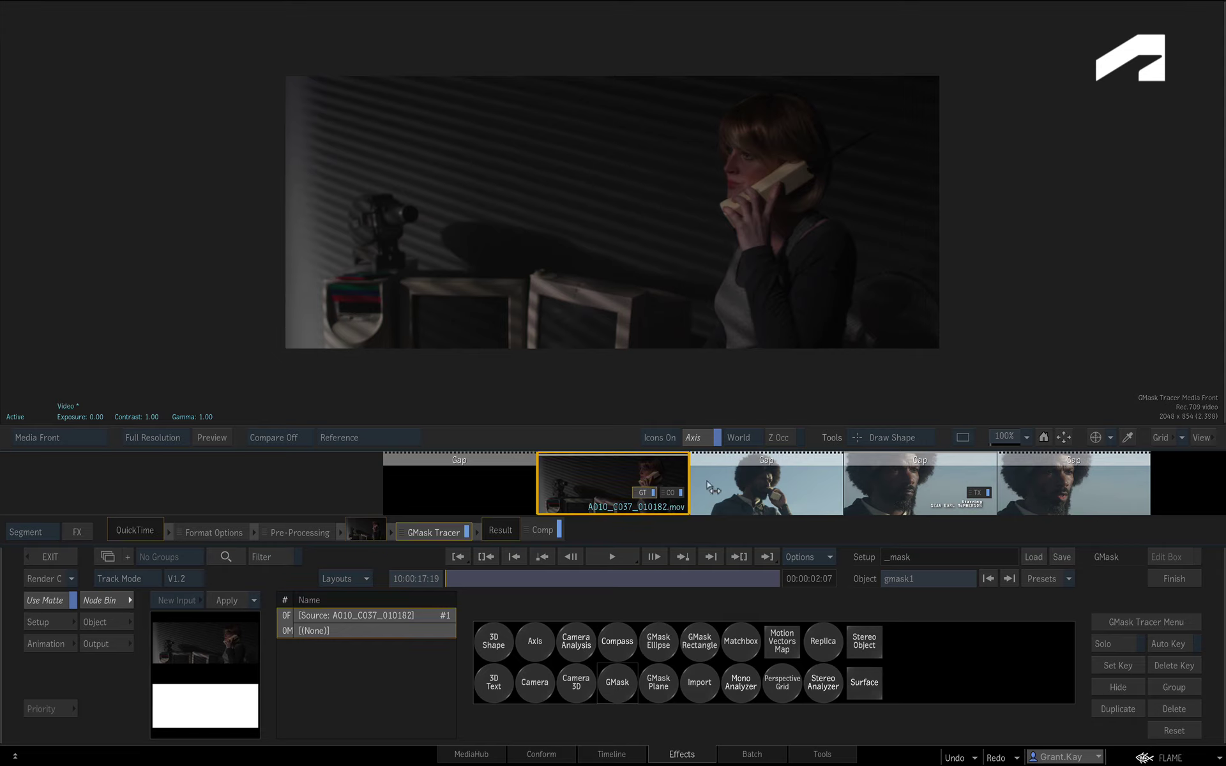
pyautogui.press('`')
pyautogui.click(707, 688)
pyautogui.click(754, 611)
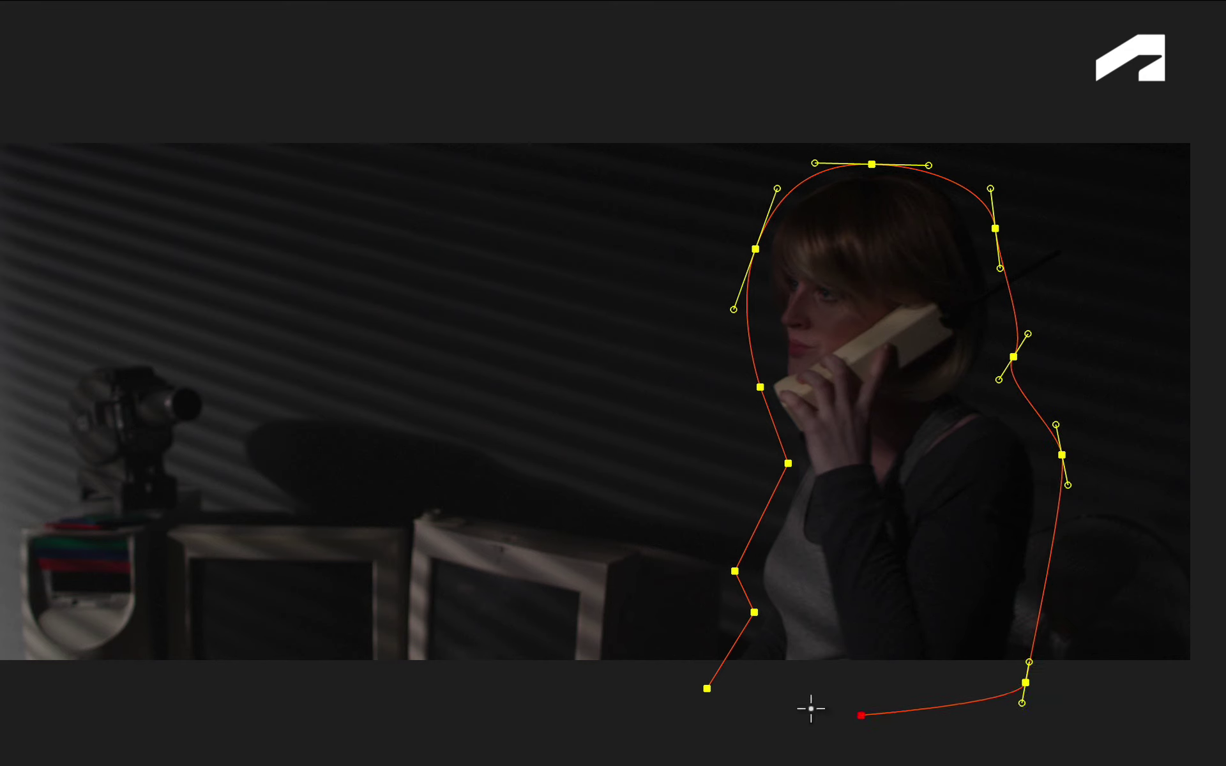
pyautogui.click(707, 688)
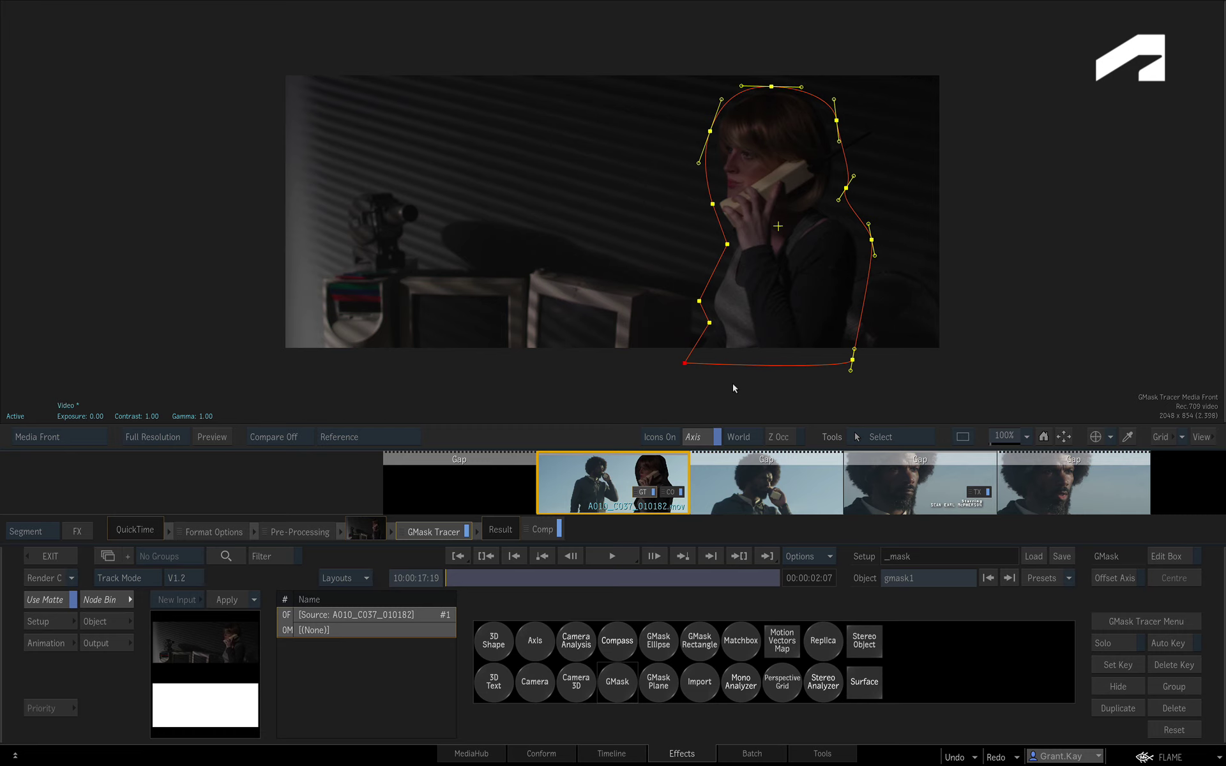
# Show the mask's output1_Matte in the viewer.
pyautogui.press('F4')
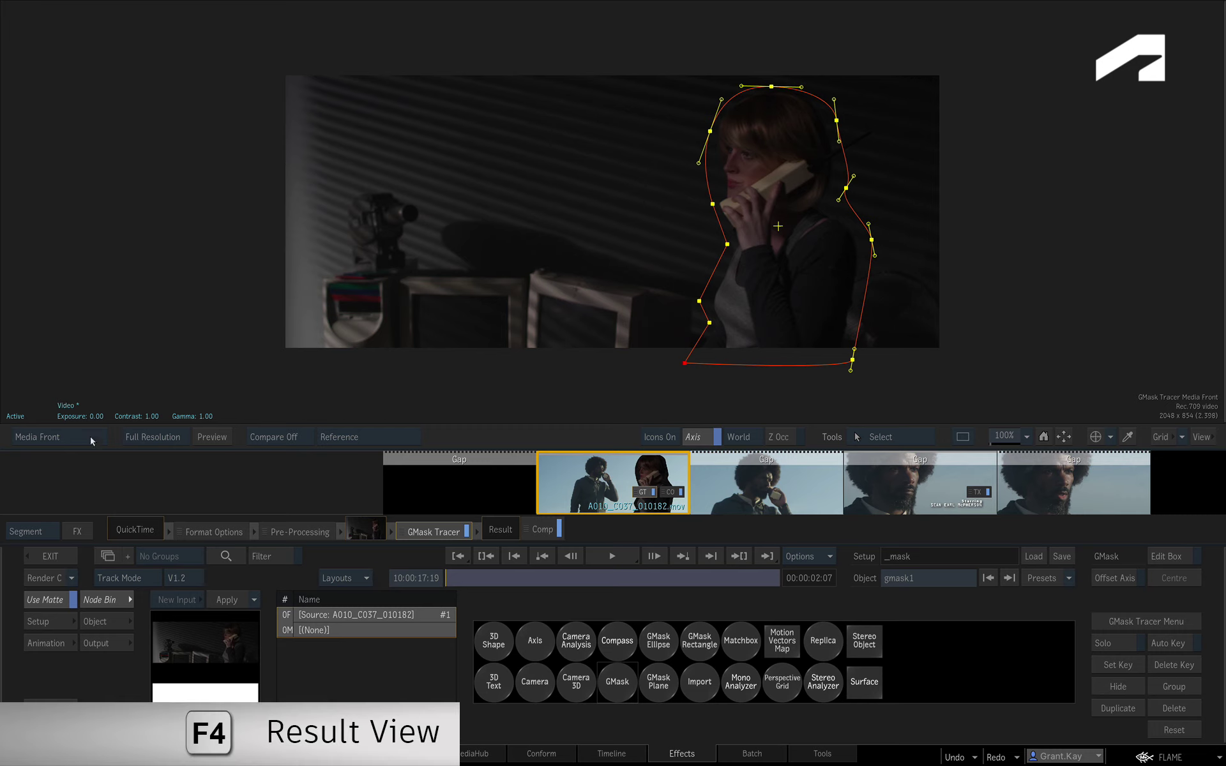
pyautogui.click(74, 438)
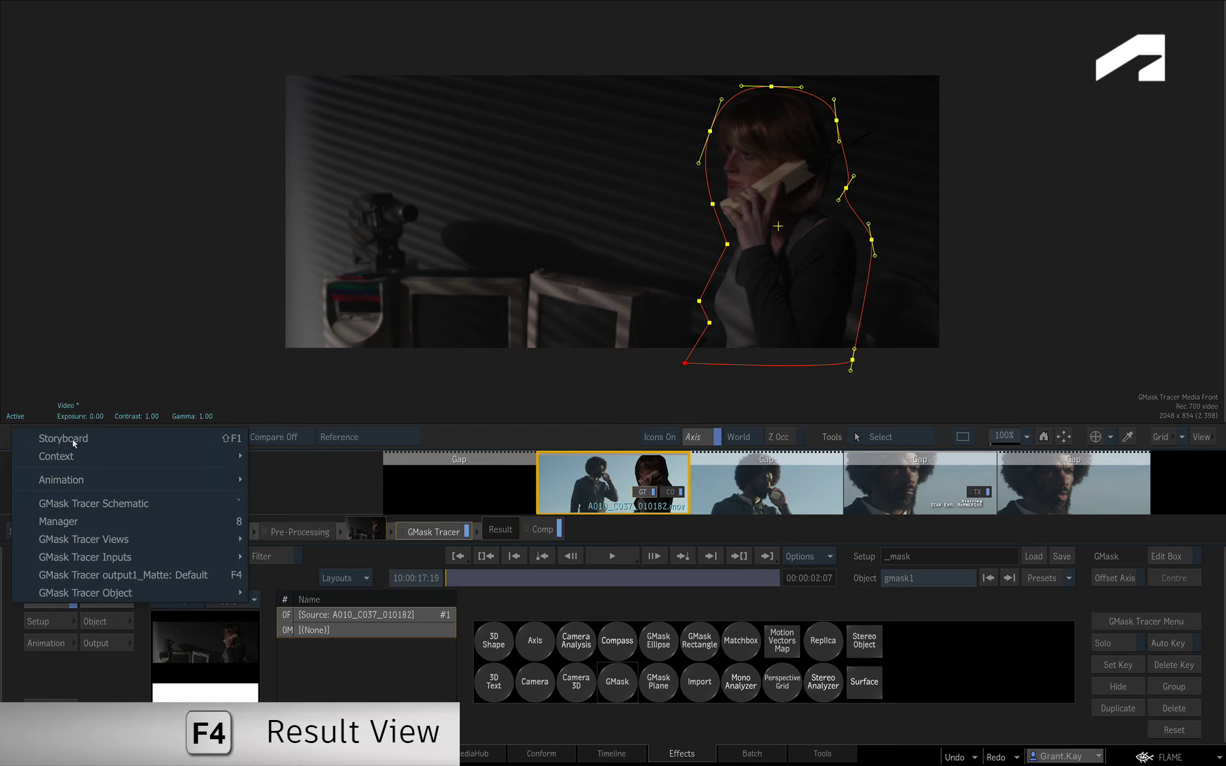
pyautogui.click(133, 578)
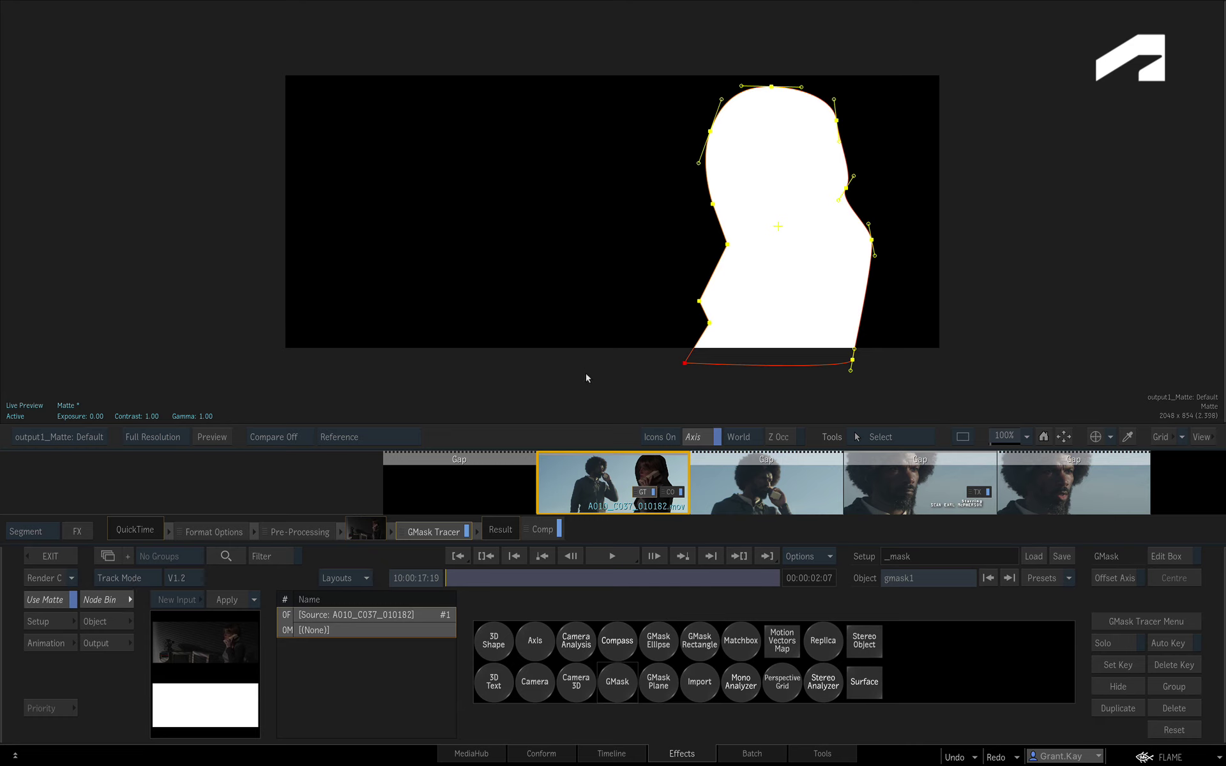
# Toggle between matte and composite, then bring up viewer outputs to return to Primary Track.
pyautogui.press('1')
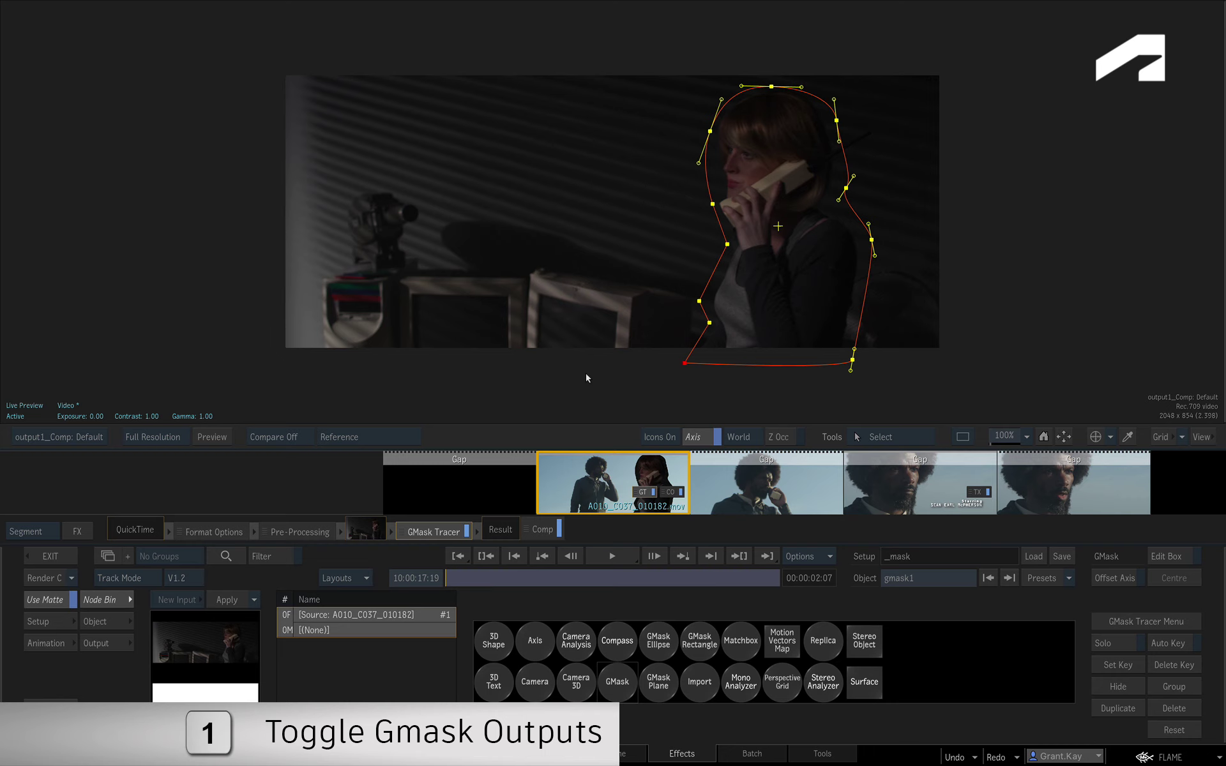
pyautogui.press('1')
pyautogui.press('1')
pyautogui.press('1')
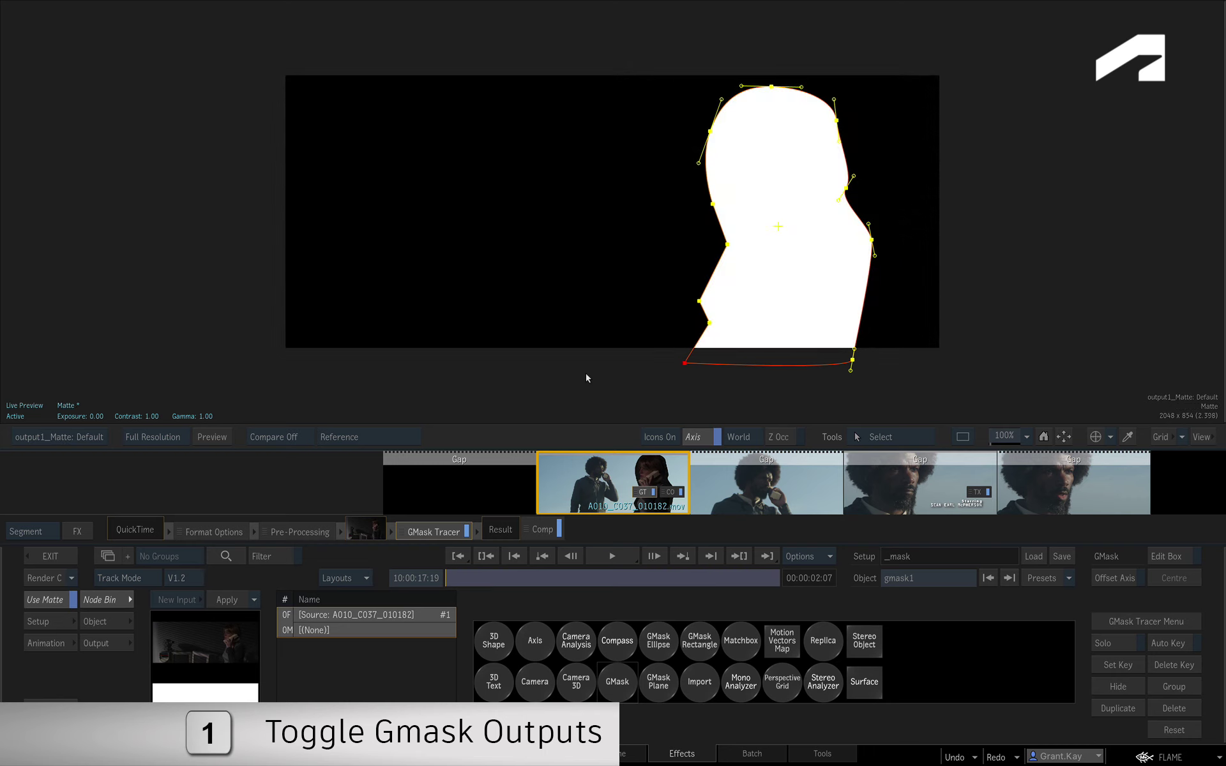
pyautogui.click(77, 442)
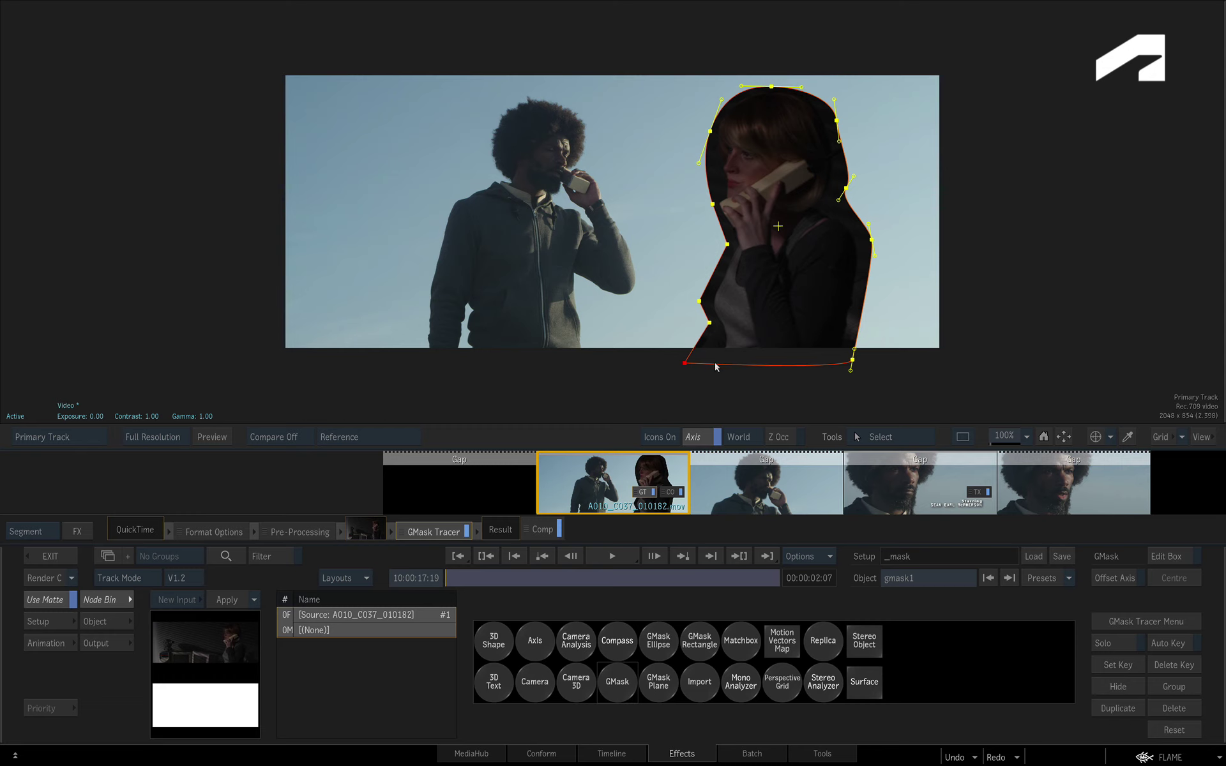
# Add a Free Softness edge to gmask1 with an offset of about 167.9.
pyautogui.click(107, 623)
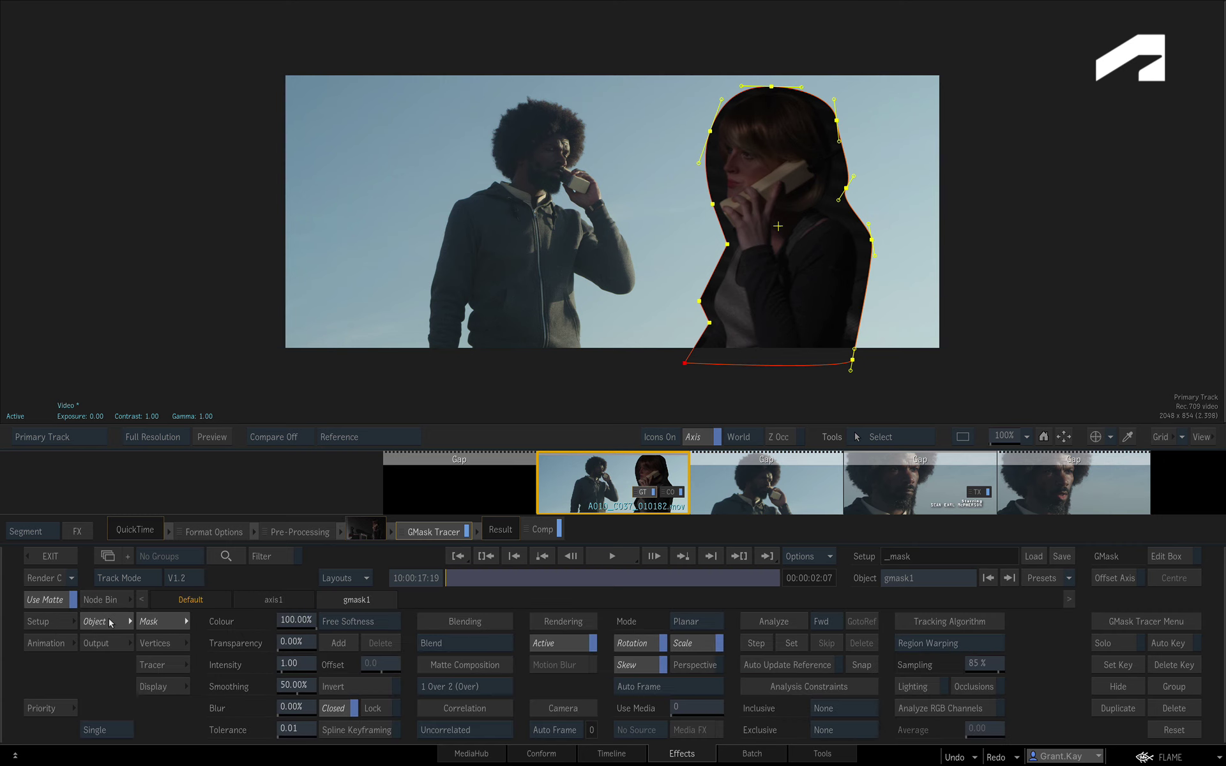
pyautogui.hotkey('shift', 'a')
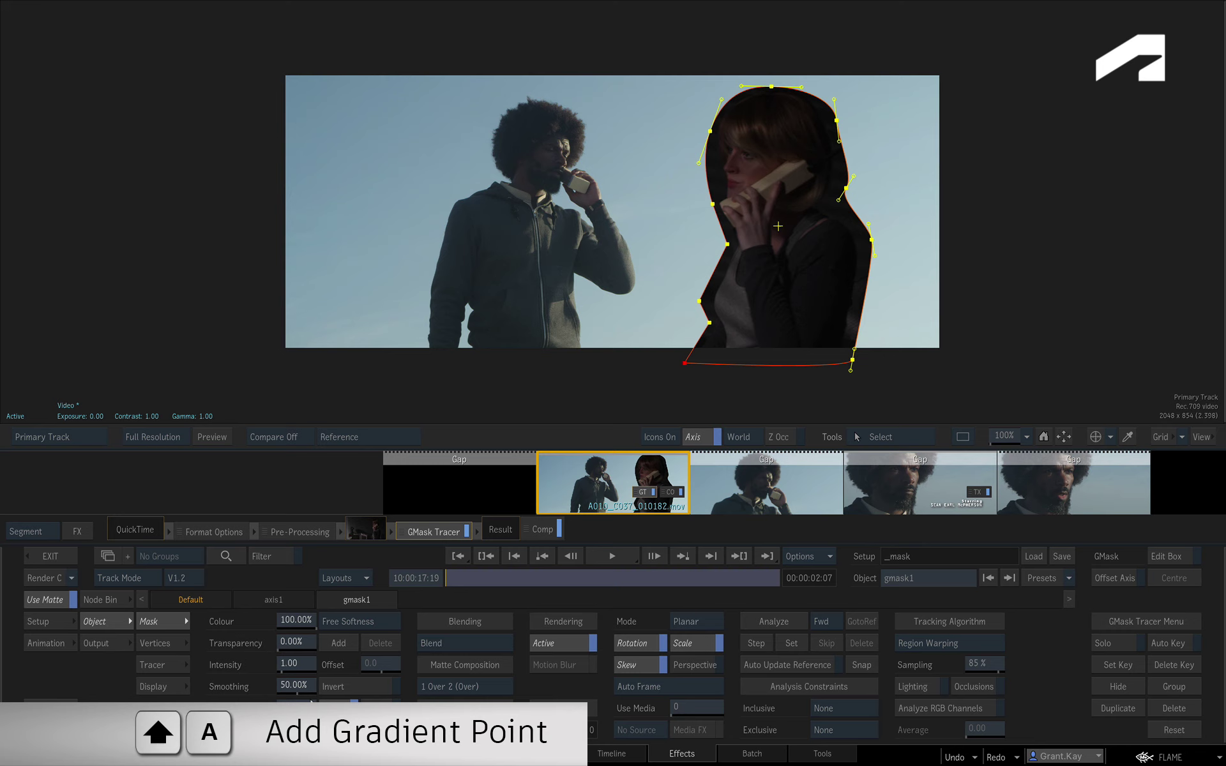
pyautogui.click(350, 642)
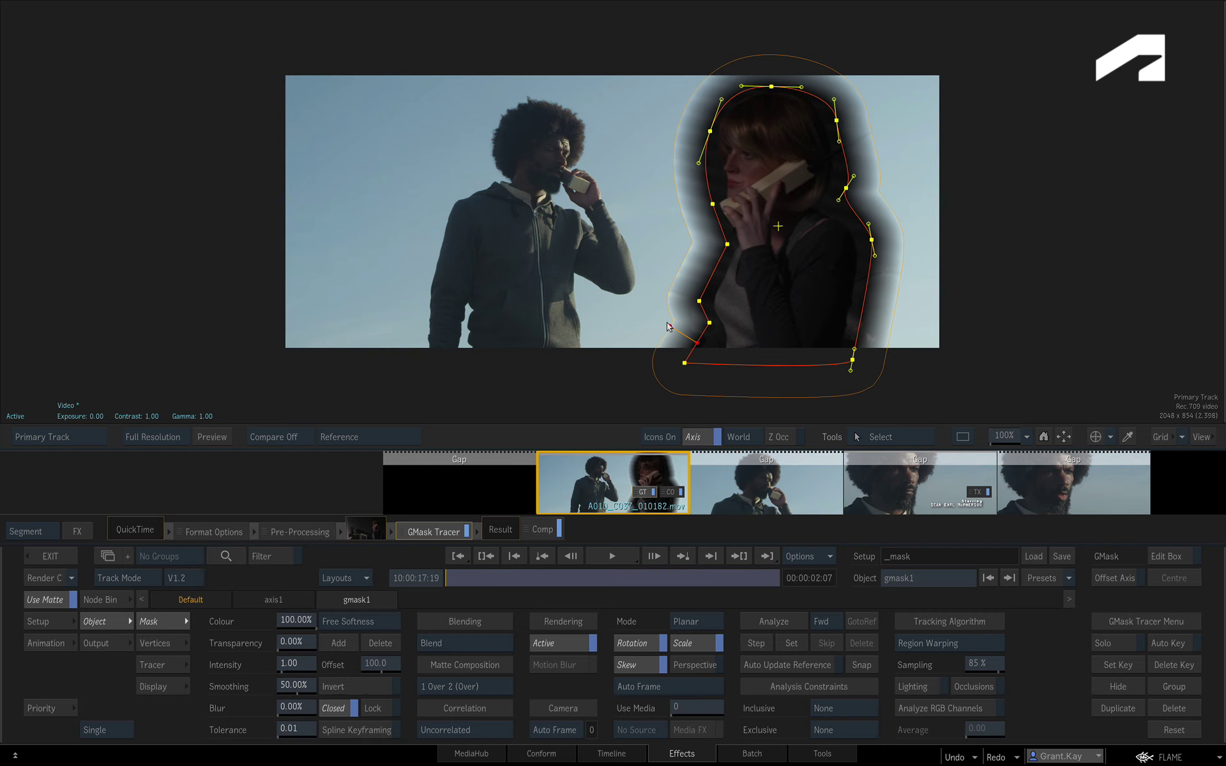
pyautogui.moveTo(668, 327); pyautogui.dragTo(636, 319)
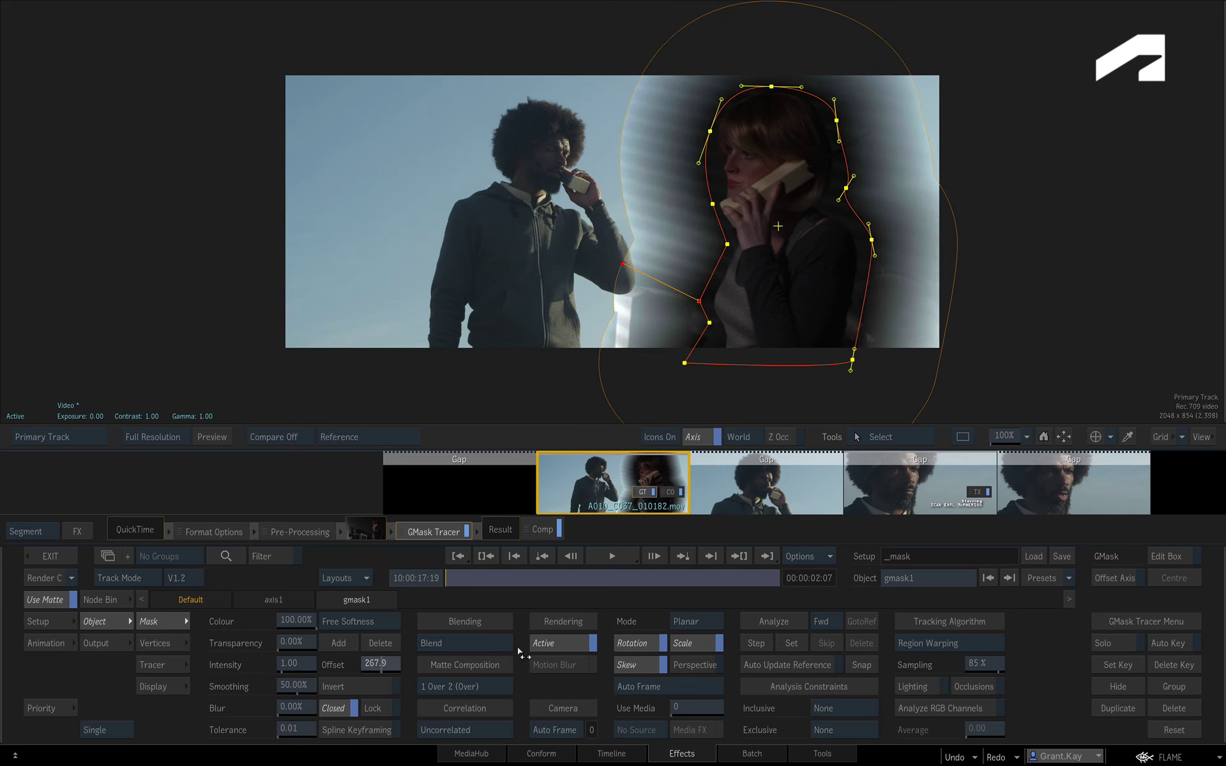
pyautogui.moveTo(422, 648); pyautogui.dragTo(309, 636)
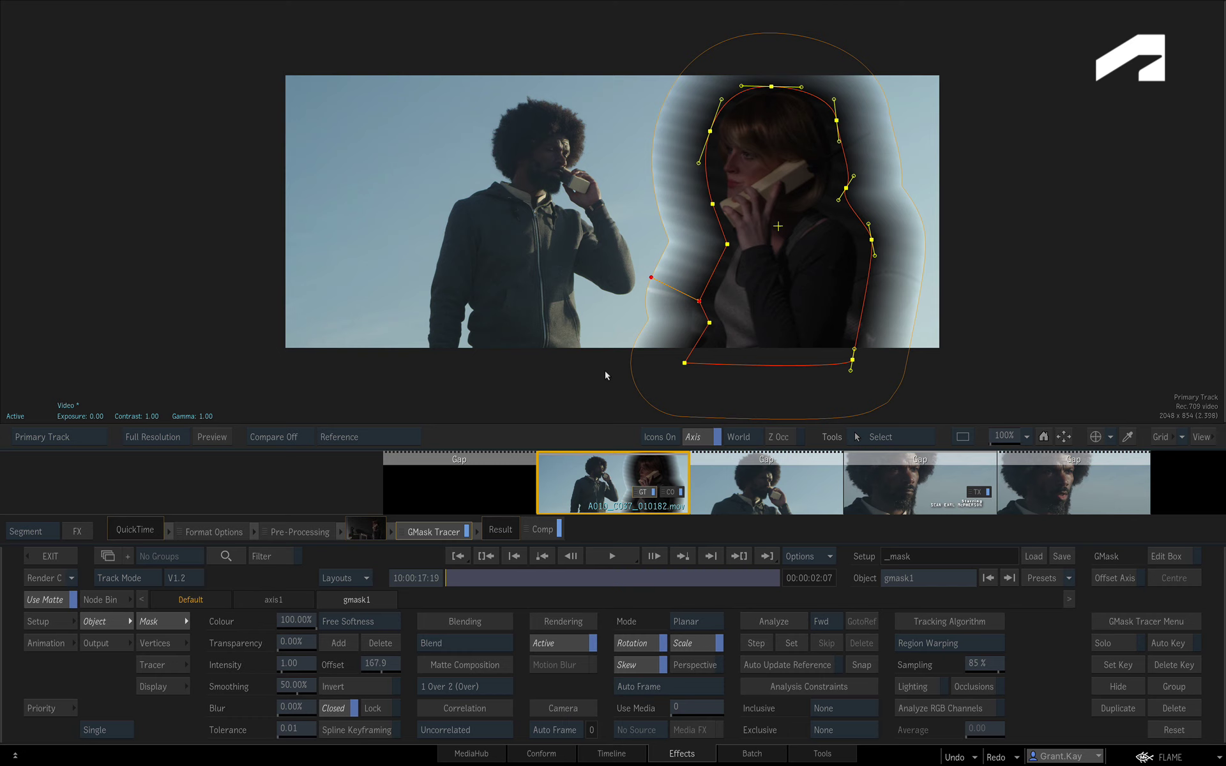
pyautogui.click(544, 527)
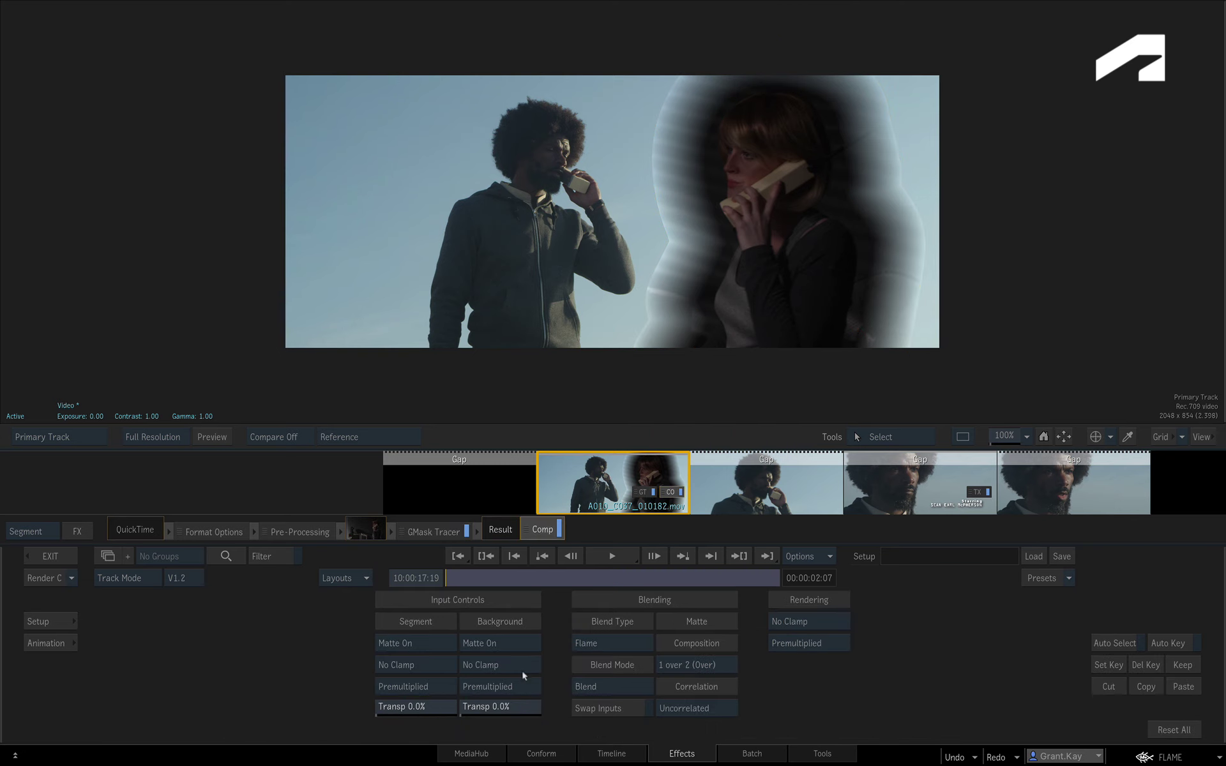
# Set the segment to Unpremultiplied, then view the GMask Tracer's matte (F4).
pyautogui.click(436, 684)
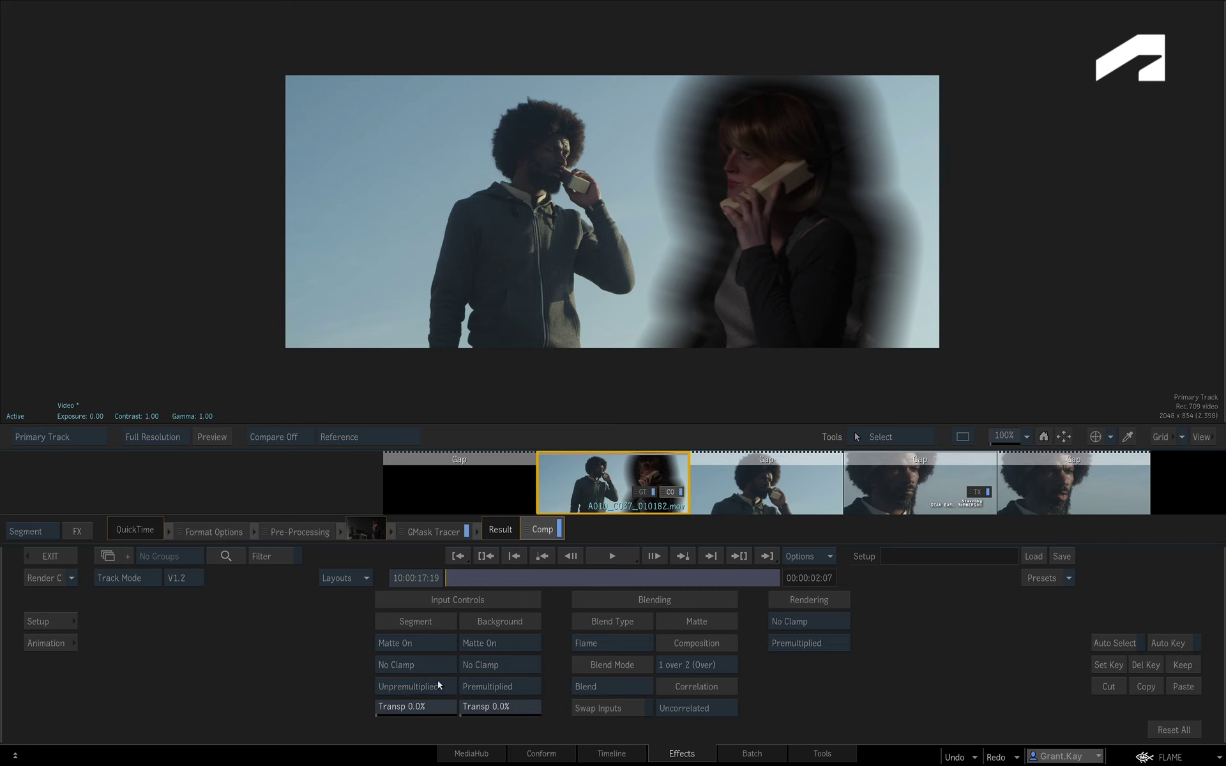
pyautogui.click(438, 531)
pyautogui.press('F4')
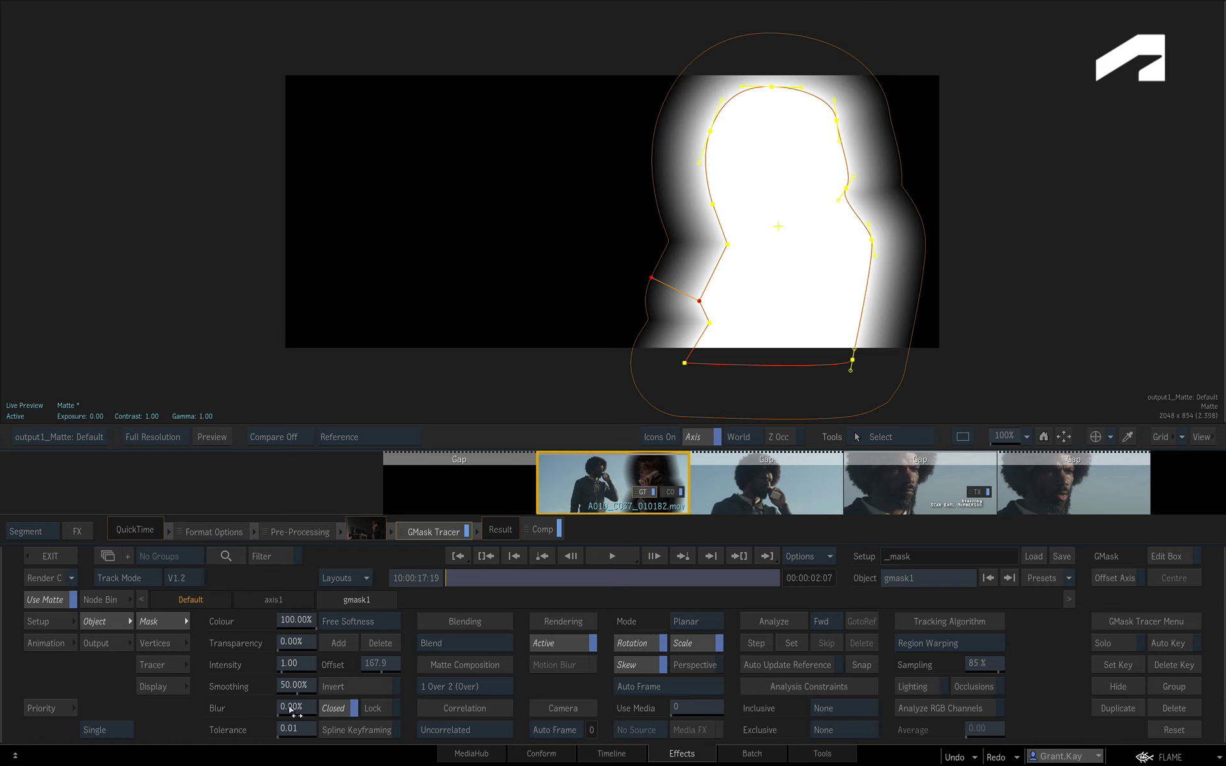
# Set mask Blur to about 169.6% and Smoothing to 100%, then view the composite.
pyautogui.moveTo(292, 709)
pyautogui.mouseDown()
pyautogui.moveTo(979, 706)
pyautogui.moveTo(1190, 683)
pyautogui.mouseUp()
pyautogui.moveTo(321, 691); pyautogui.dragTo(777, 690)
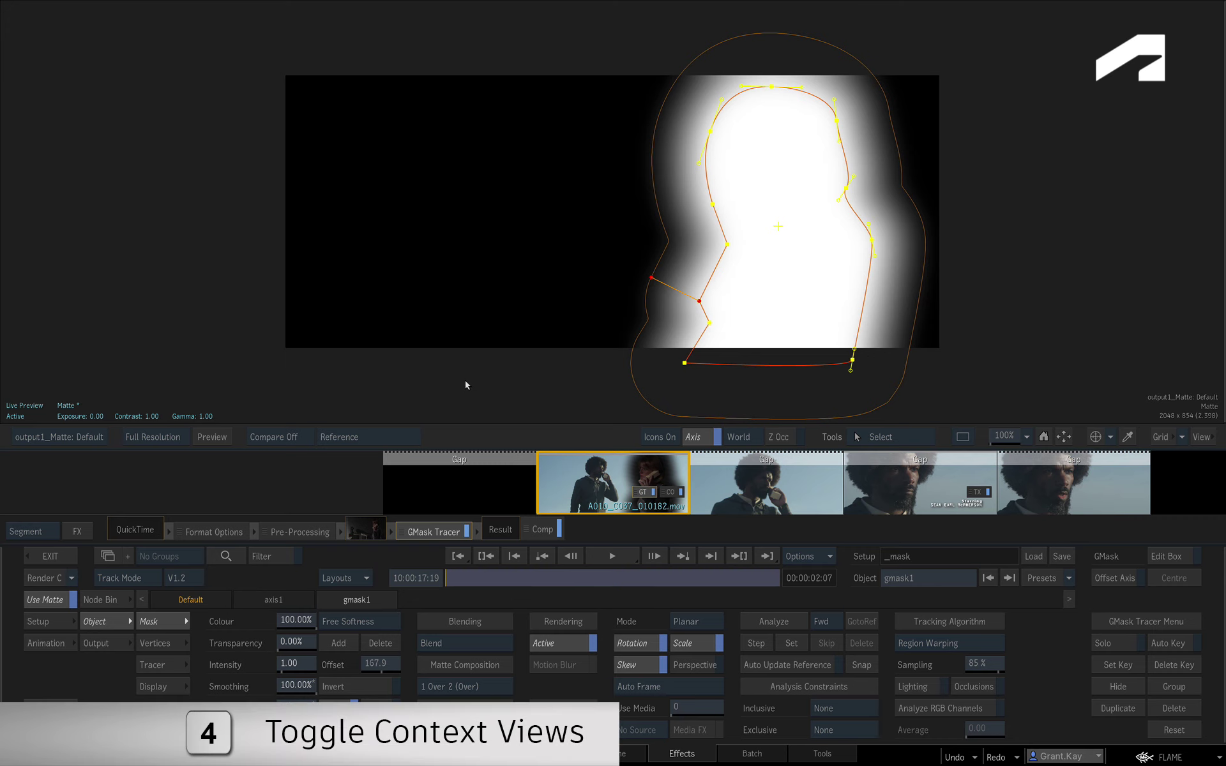
pyautogui.press('`')
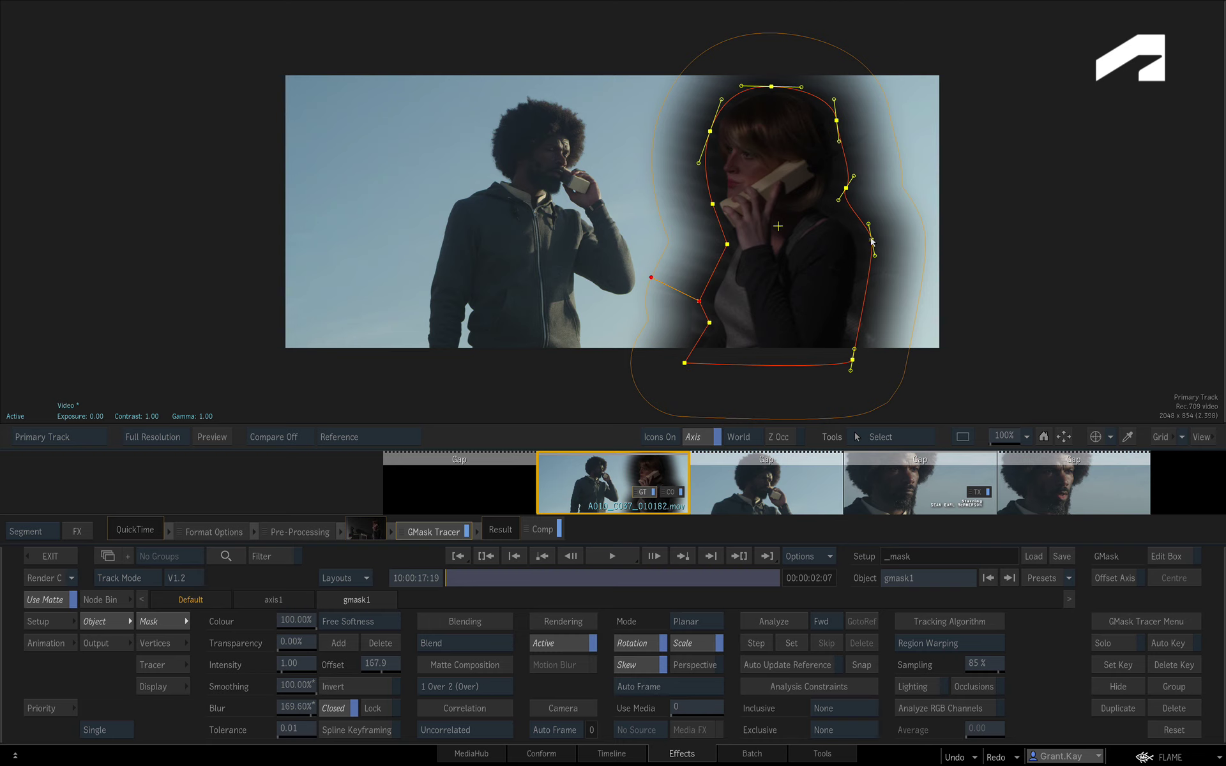
# Add a right-edge point, then shrink and slightly rotate three right-side points with Edit Box.
pyautogui.click(938, 238)
pyautogui.moveTo(943, 238); pyautogui.dragTo(874, 245)
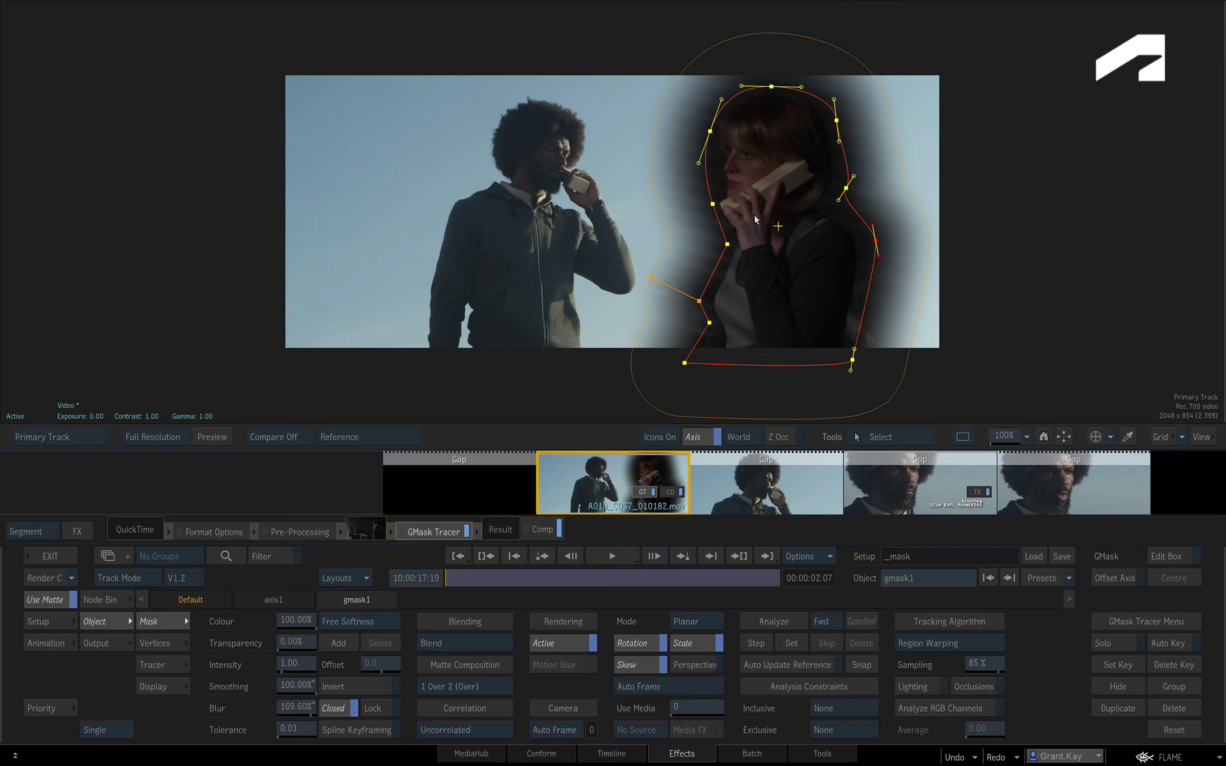
pyautogui.moveTo(687, 173)
pyautogui.mouseDown()
pyautogui.moveTo(903, 261)
pyautogui.moveTo(878, 244)
pyautogui.mouseUp()
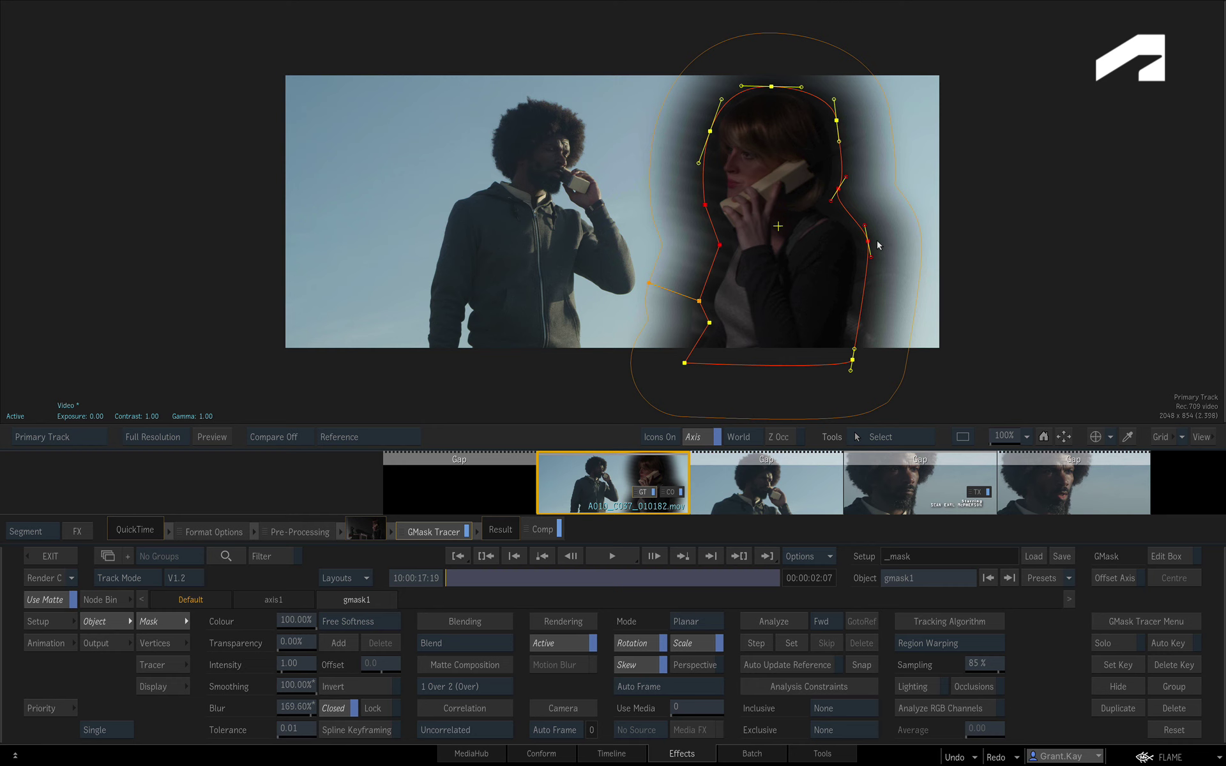
pyautogui.click(1172, 556)
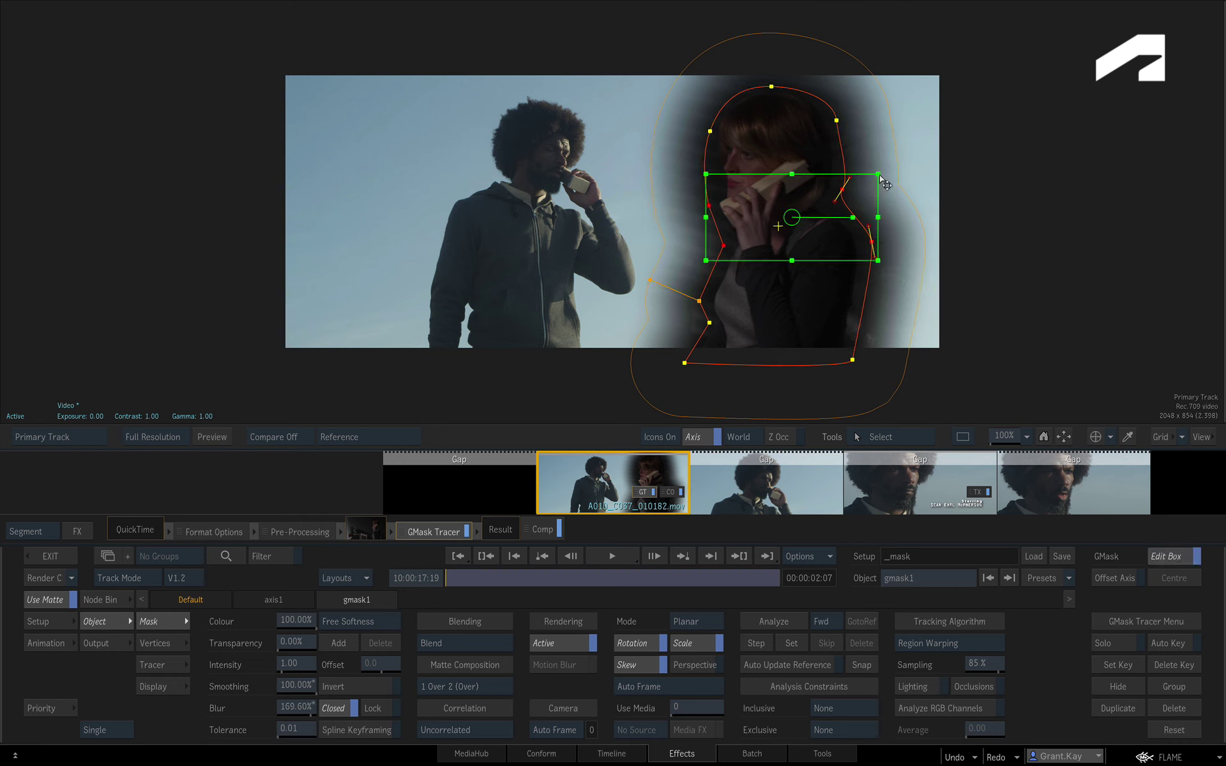
pyautogui.moveTo(878, 176); pyautogui.dragTo(873, 206)
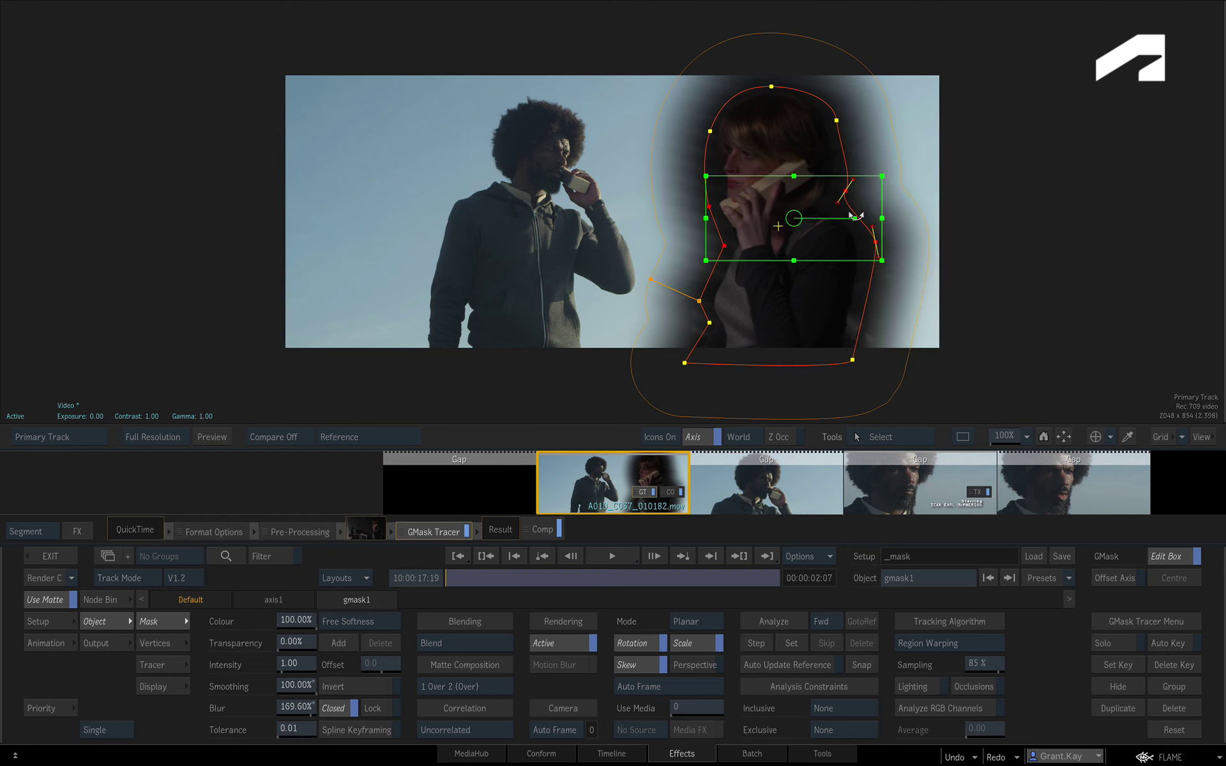
pyautogui.moveTo(855, 219); pyautogui.dragTo(855, 215)
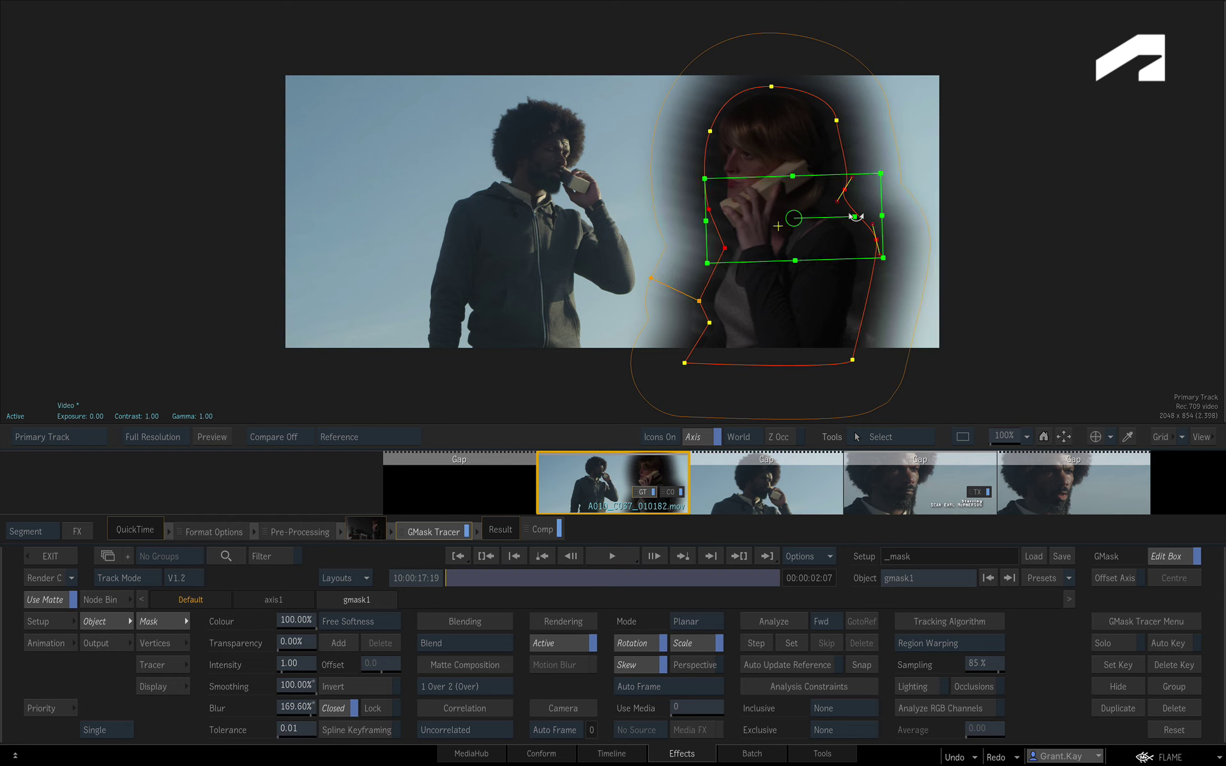
pyautogui.click(1171, 557)
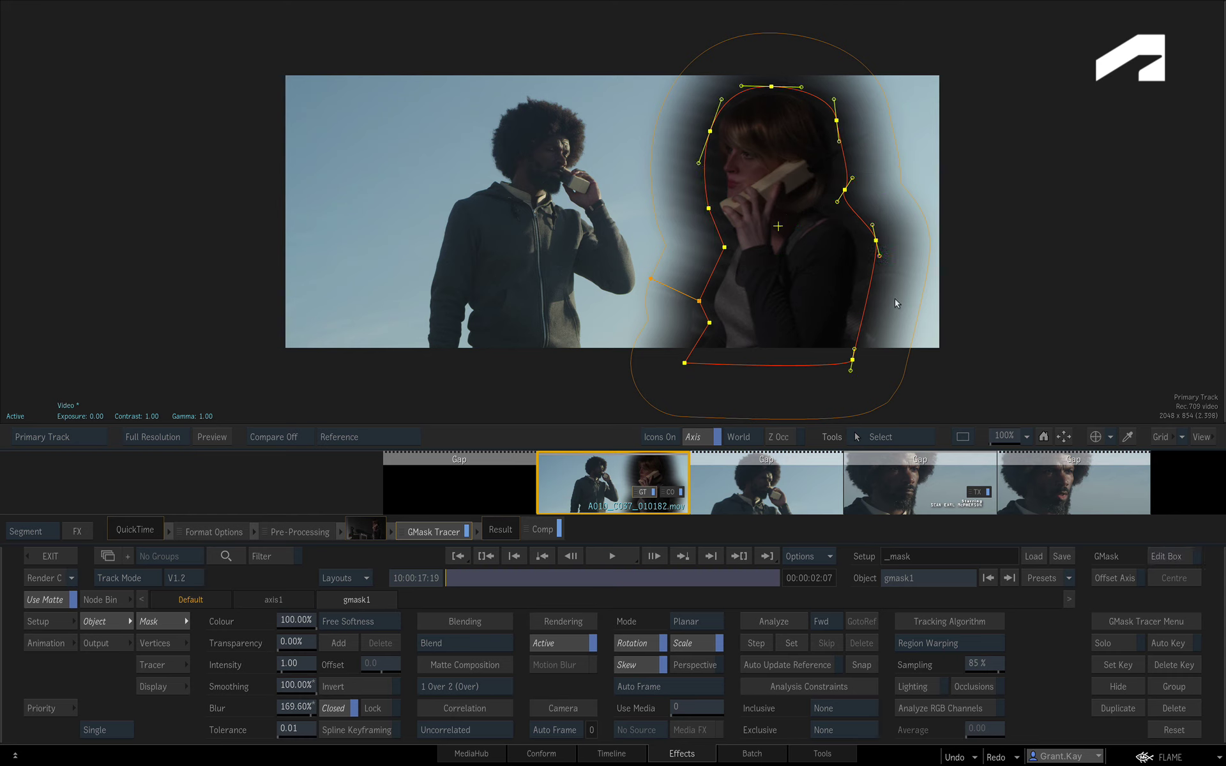
# Switch to Break Tangent to sharpen the mask vertex beside the woman's hand.
pyautogui.press('b')
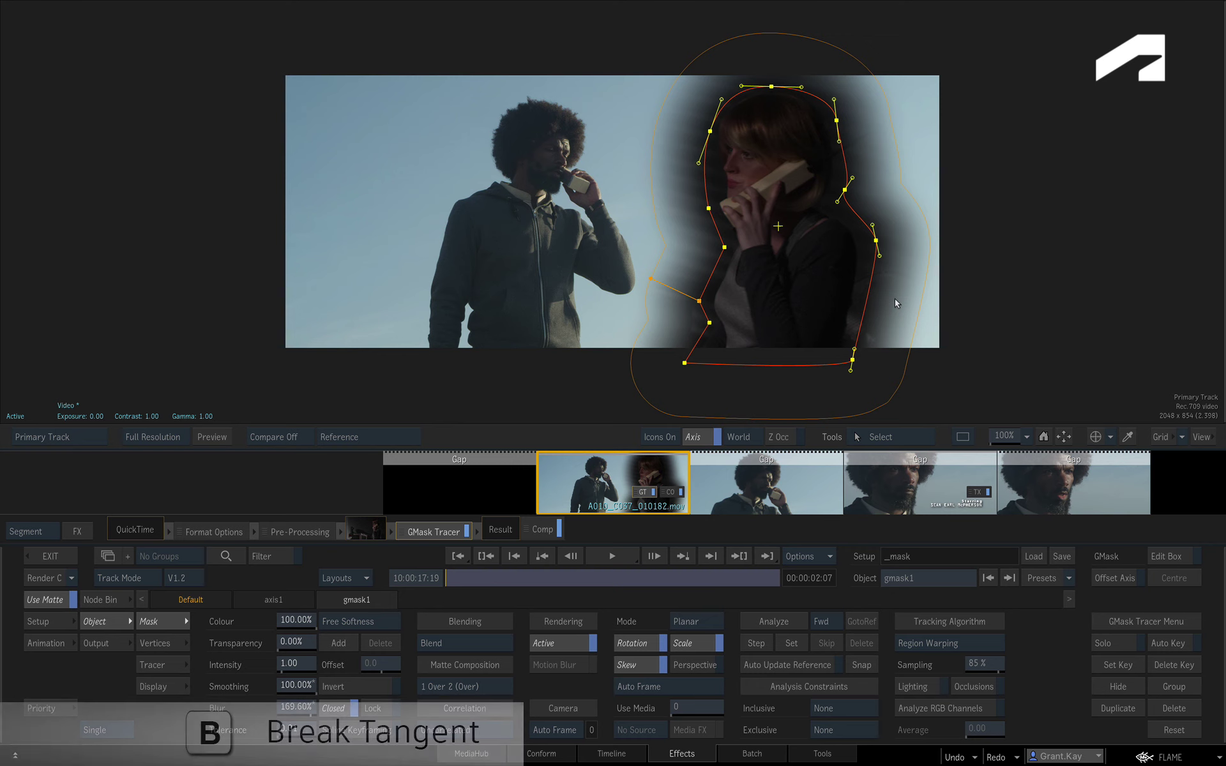
pyautogui.click(917, 437)
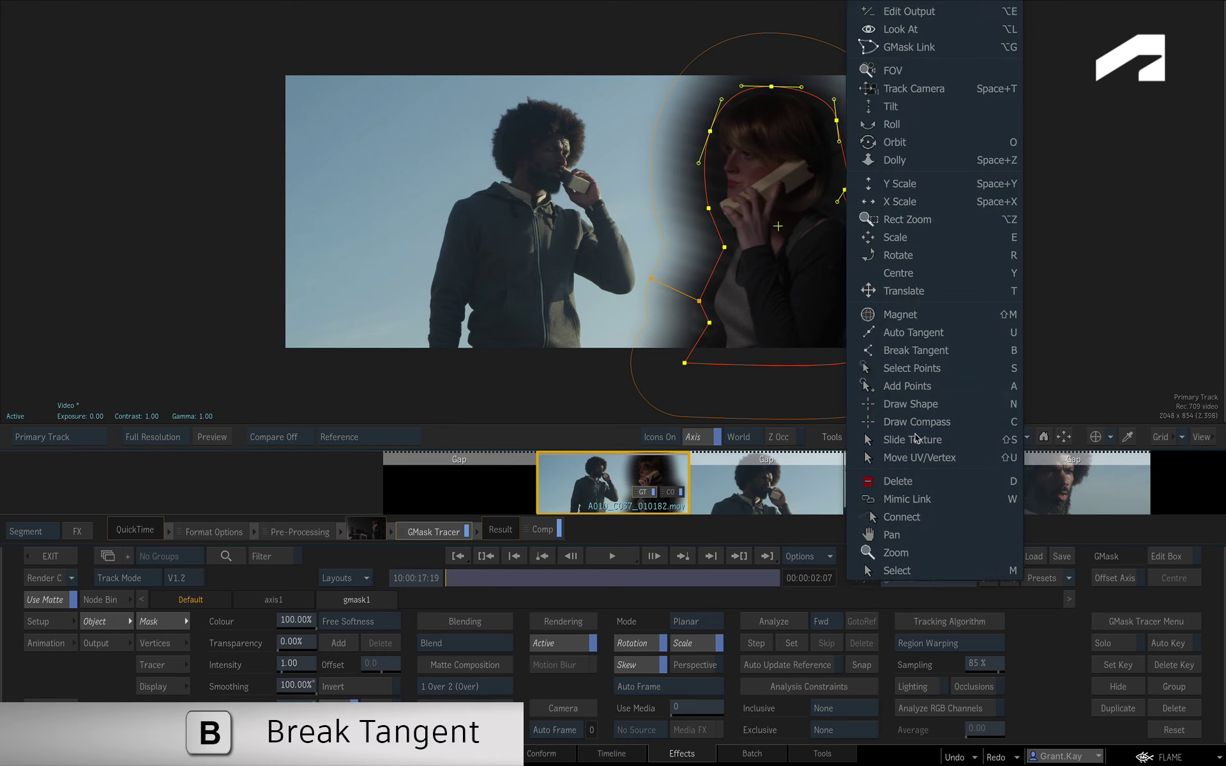
pyautogui.click(922, 351)
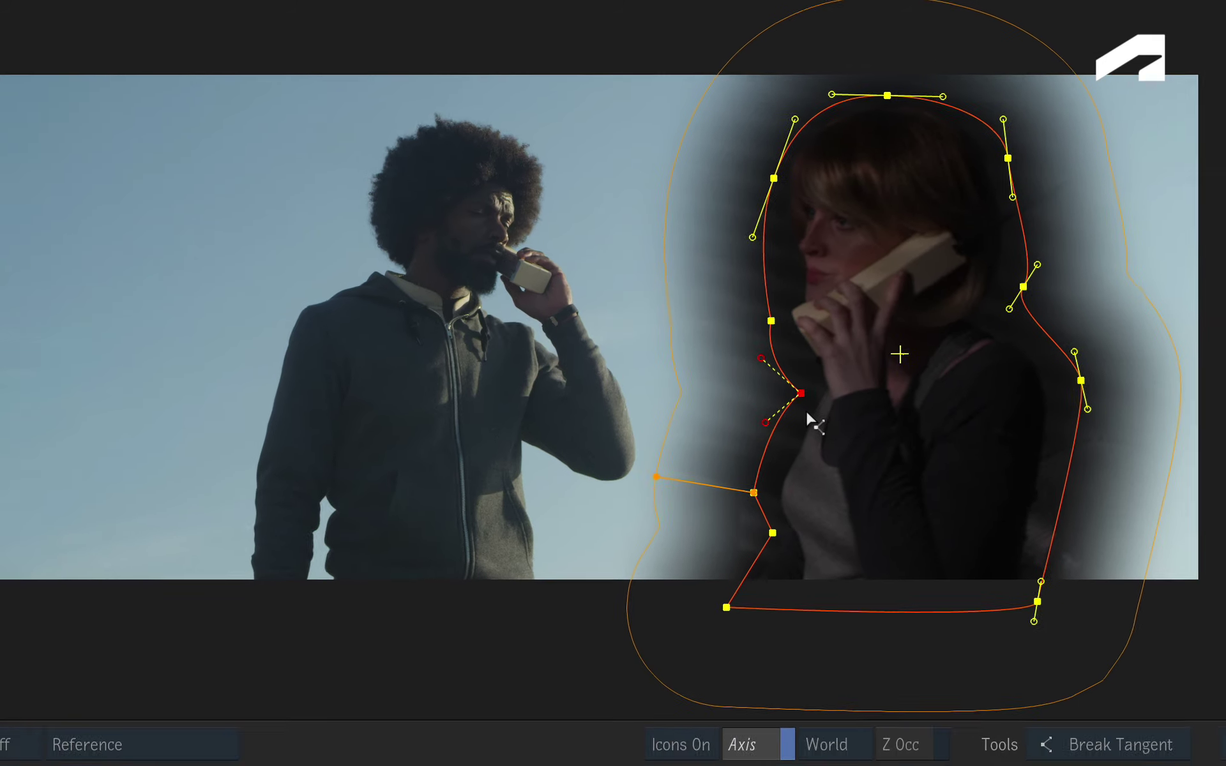
# Return to the Select tool and shift the mask along axis1 Position X.
pyautogui.press('m')
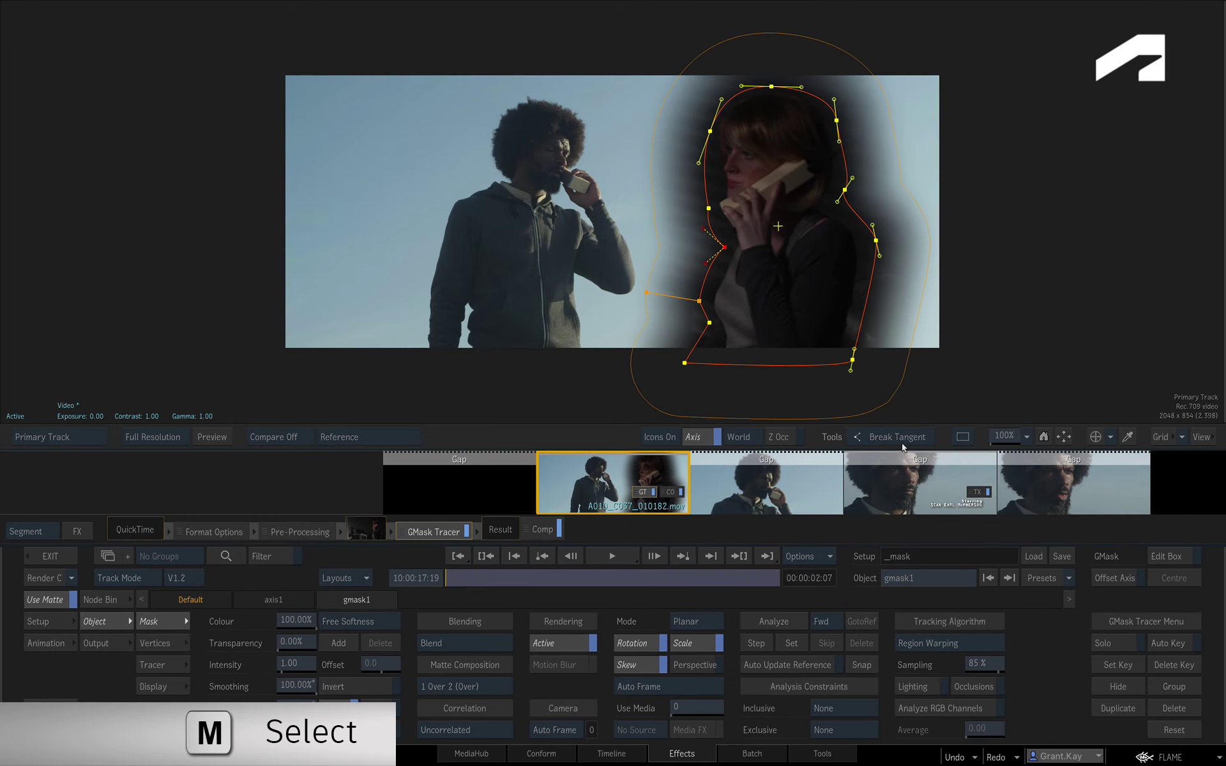
pyautogui.click(902, 443)
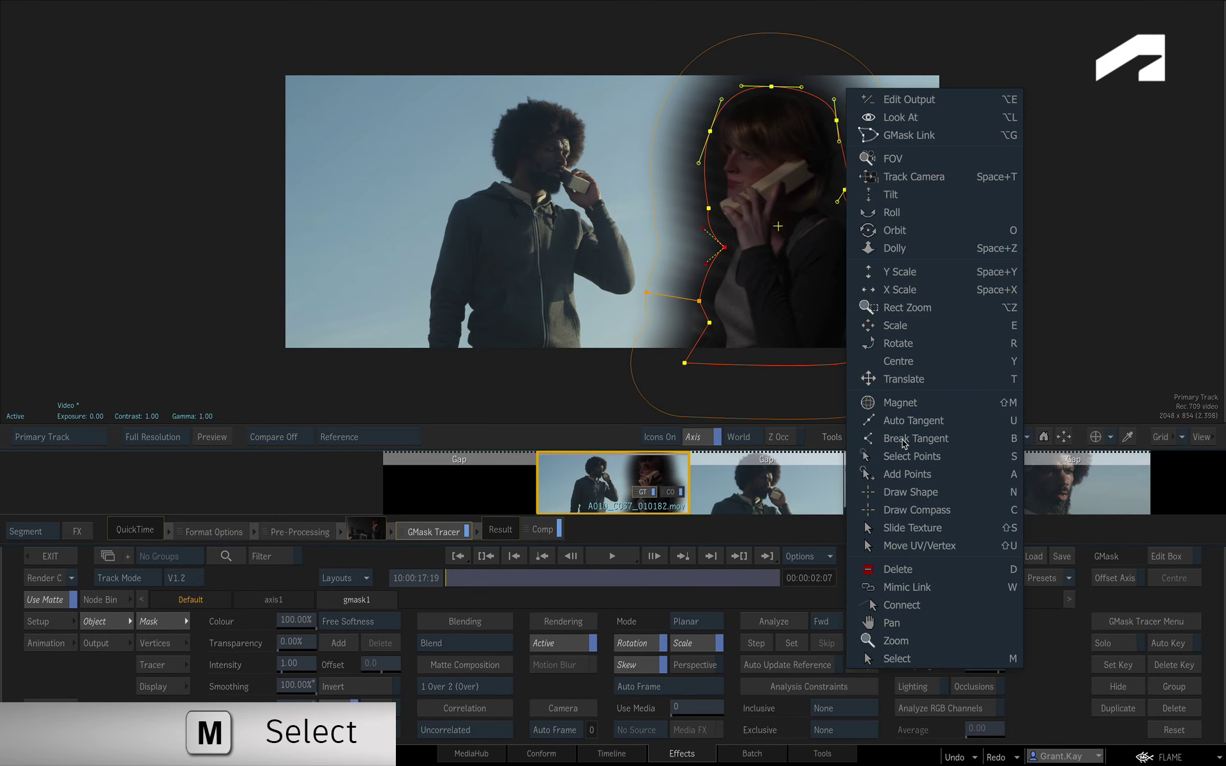
pyautogui.click(917, 655)
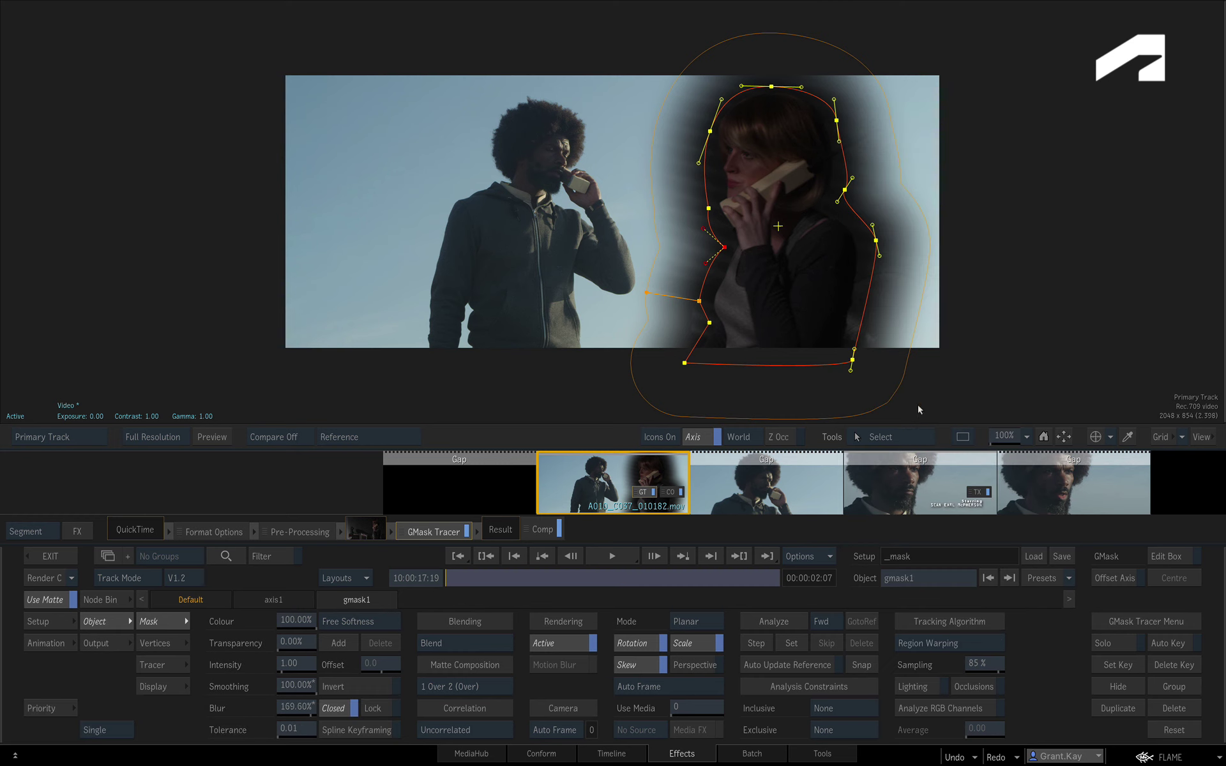
pyautogui.click(915, 438)
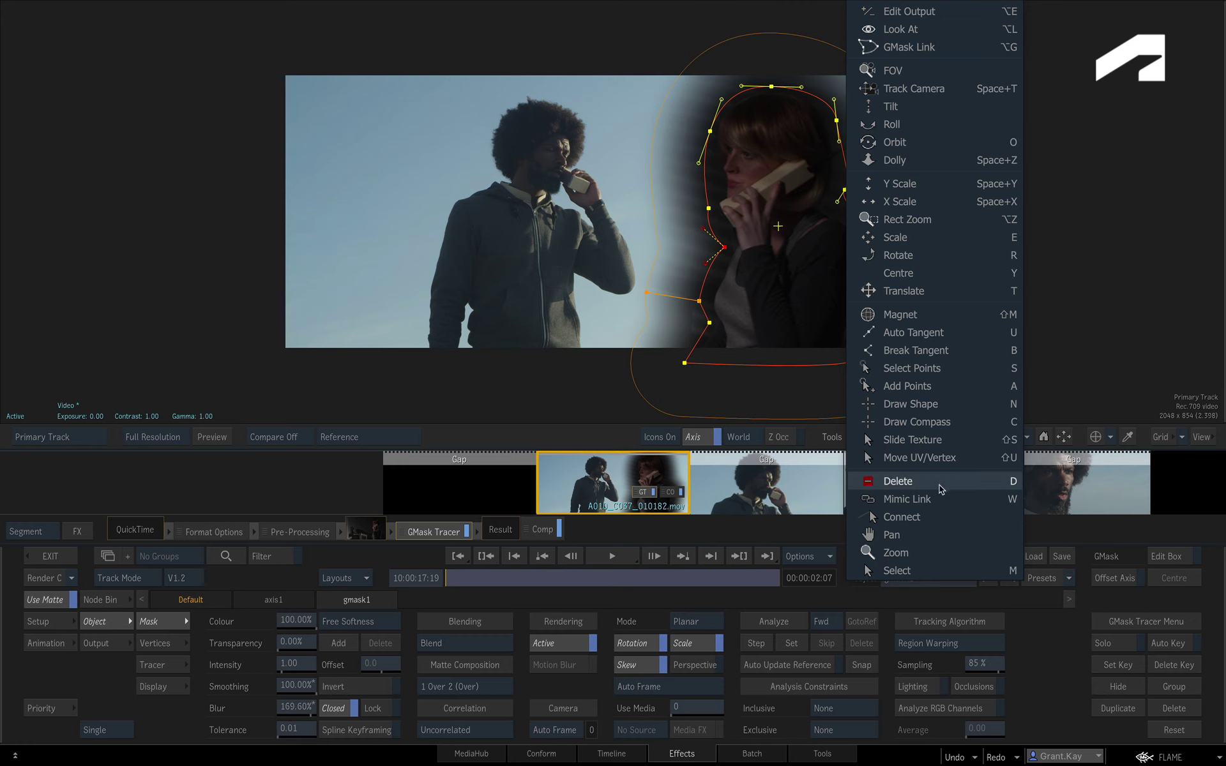
pyautogui.click(955, 570)
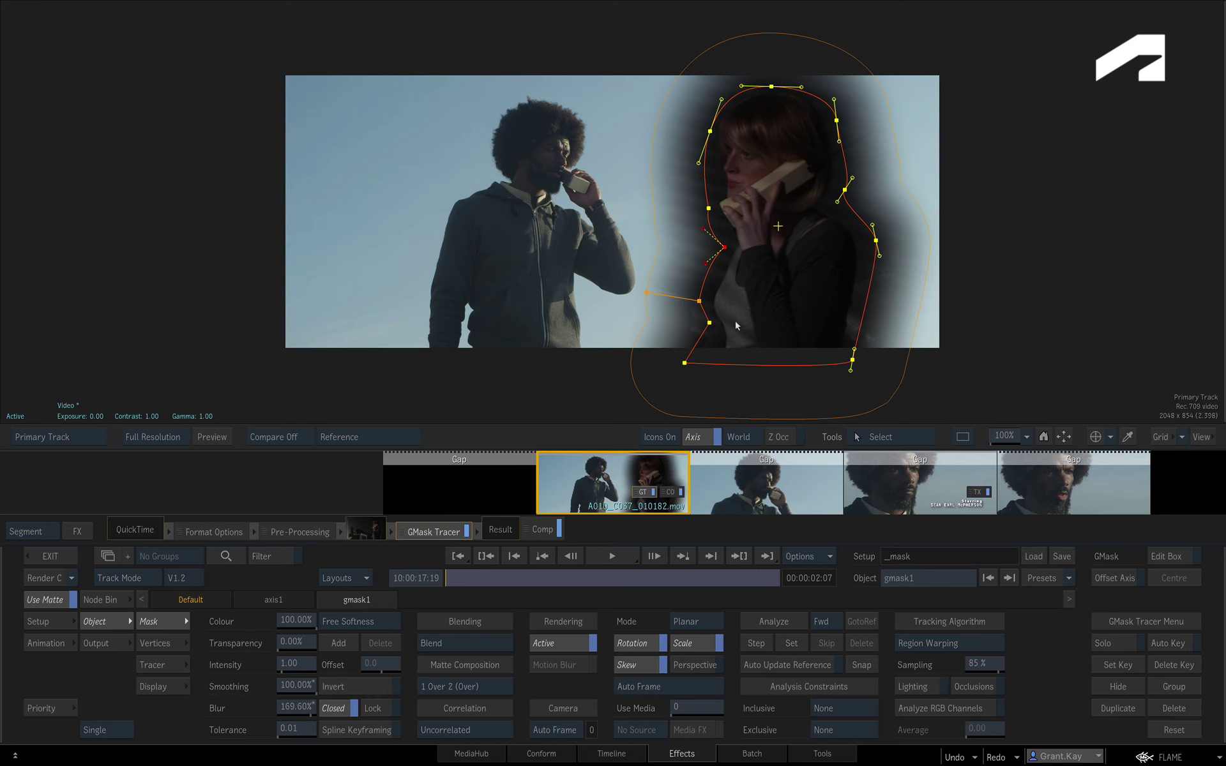
pyautogui.click(277, 600)
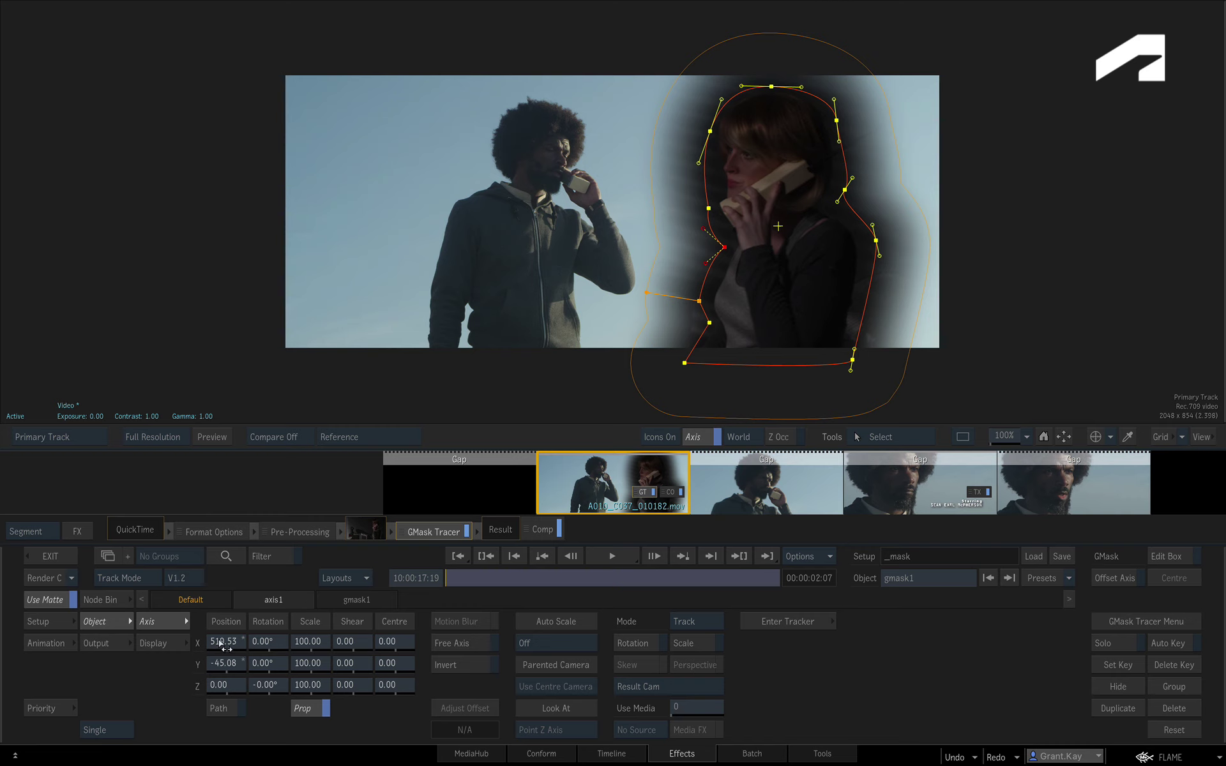
pyautogui.moveTo(224, 645)
pyautogui.mouseDown()
pyautogui.moveTo(203, 643)
pyautogui.moveTo(232, 644)
pyautogui.mouseUp()
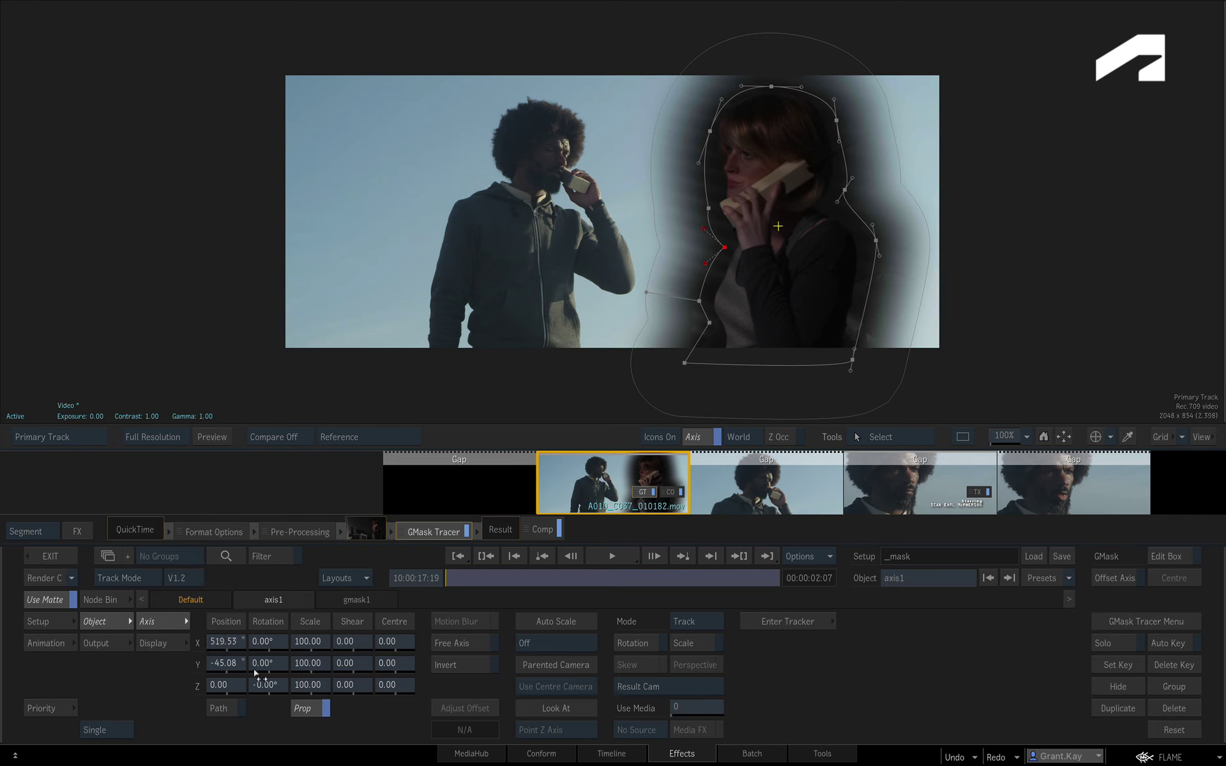
# Tilt the mask 2° on axis1 Z rotation, reposition it, and drag the corner vertex left.
pyautogui.moveTo(263, 685); pyautogui.dragTo(277, 685)
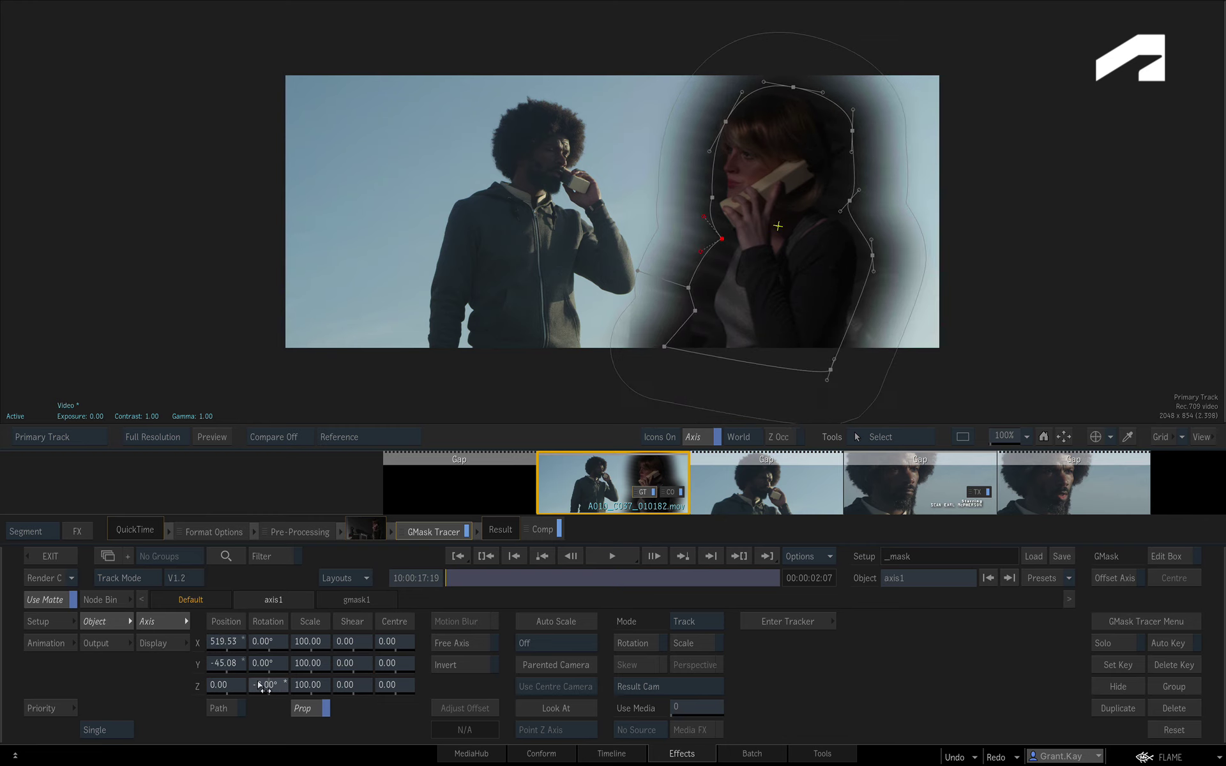
pyautogui.moveTo(277, 685); pyautogui.dragTo(271, 688)
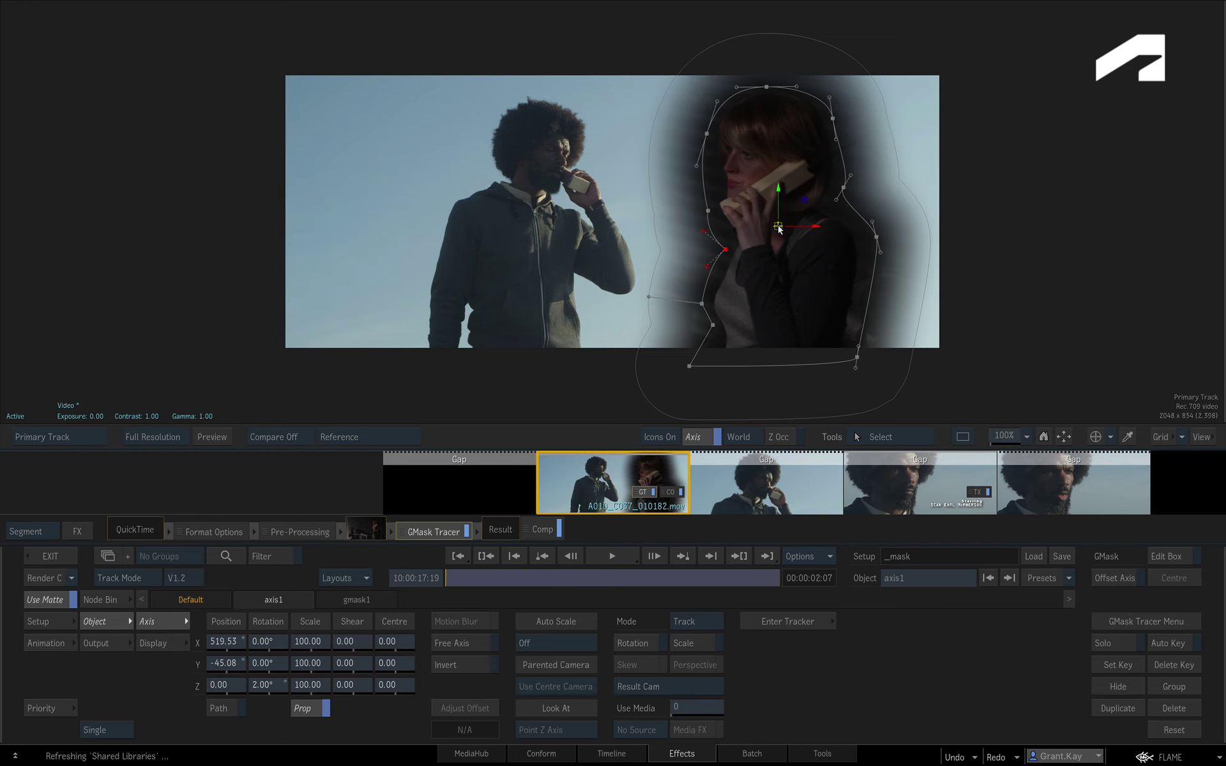
pyautogui.moveTo(778, 227)
pyautogui.mouseDown()
pyautogui.moveTo(793, 220)
pyautogui.moveTo(781, 219)
pyautogui.mouseUp()
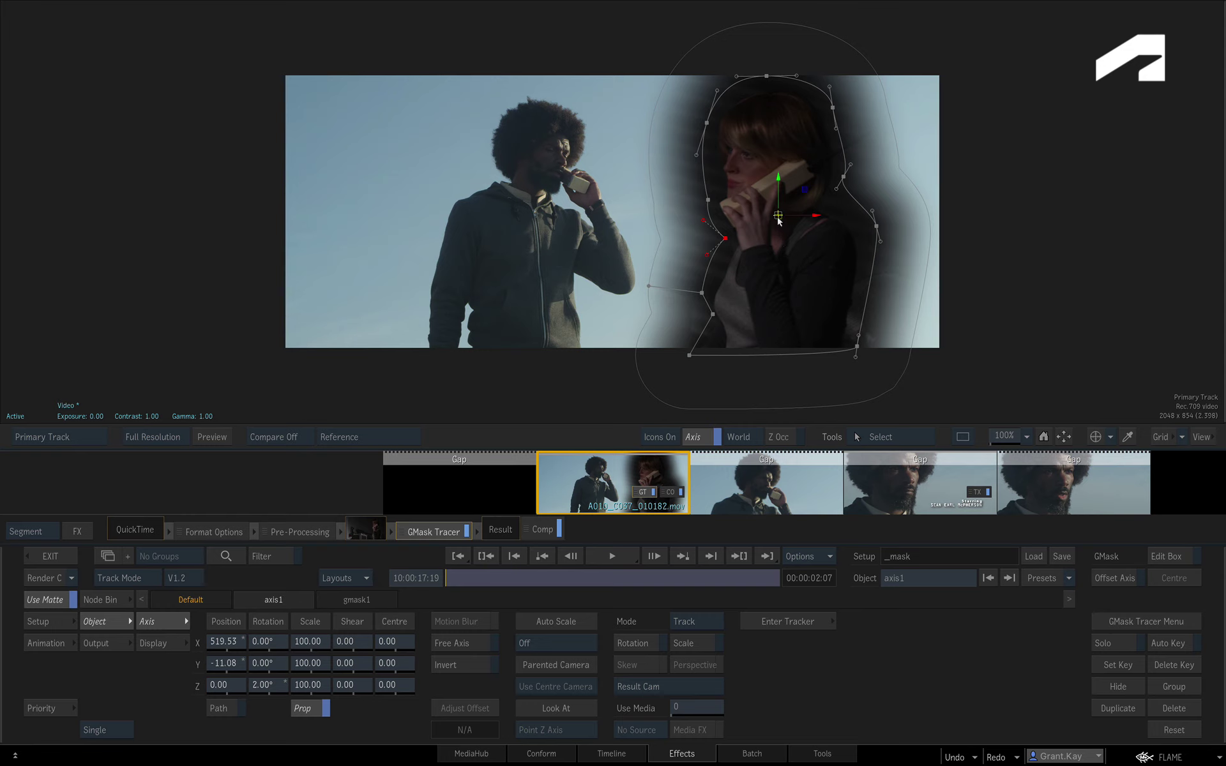
pyautogui.moveTo(778, 219)
pyautogui.mouseDown()
pyautogui.moveTo(768, 217)
pyautogui.moveTo(791, 220)
pyautogui.mouseUp()
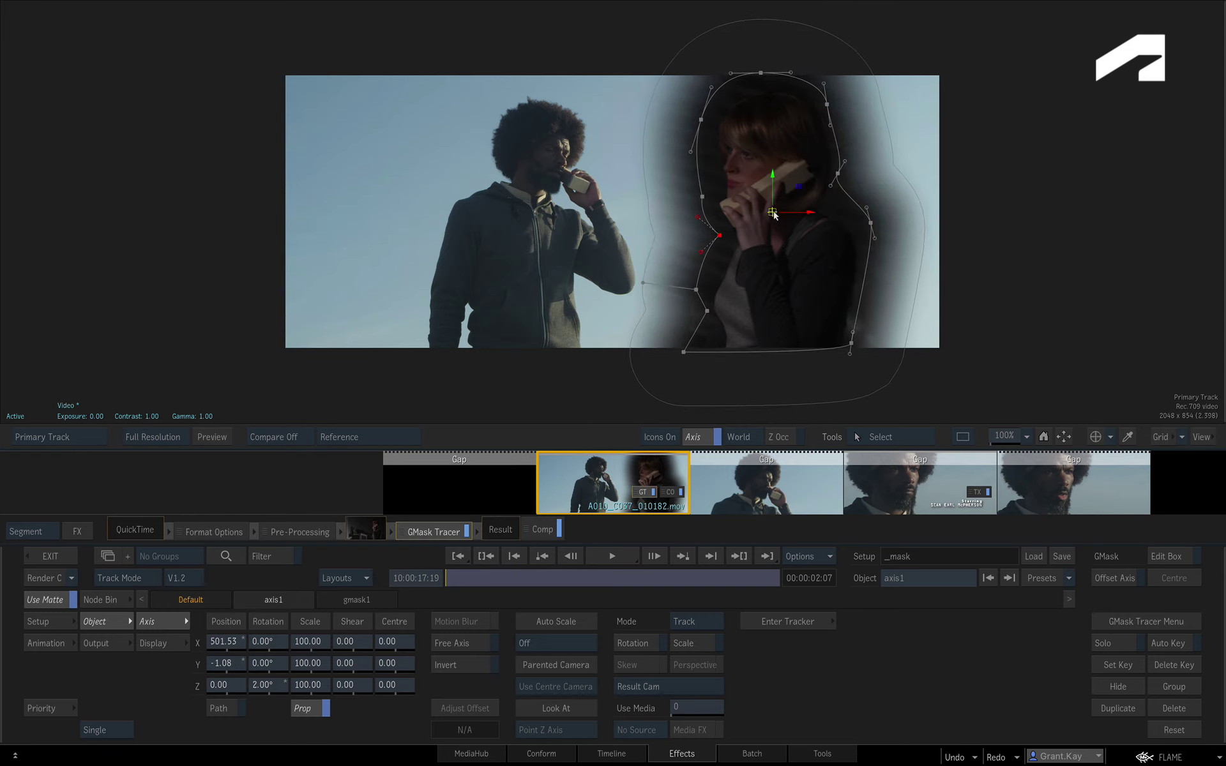
pyautogui.click(792, 220)
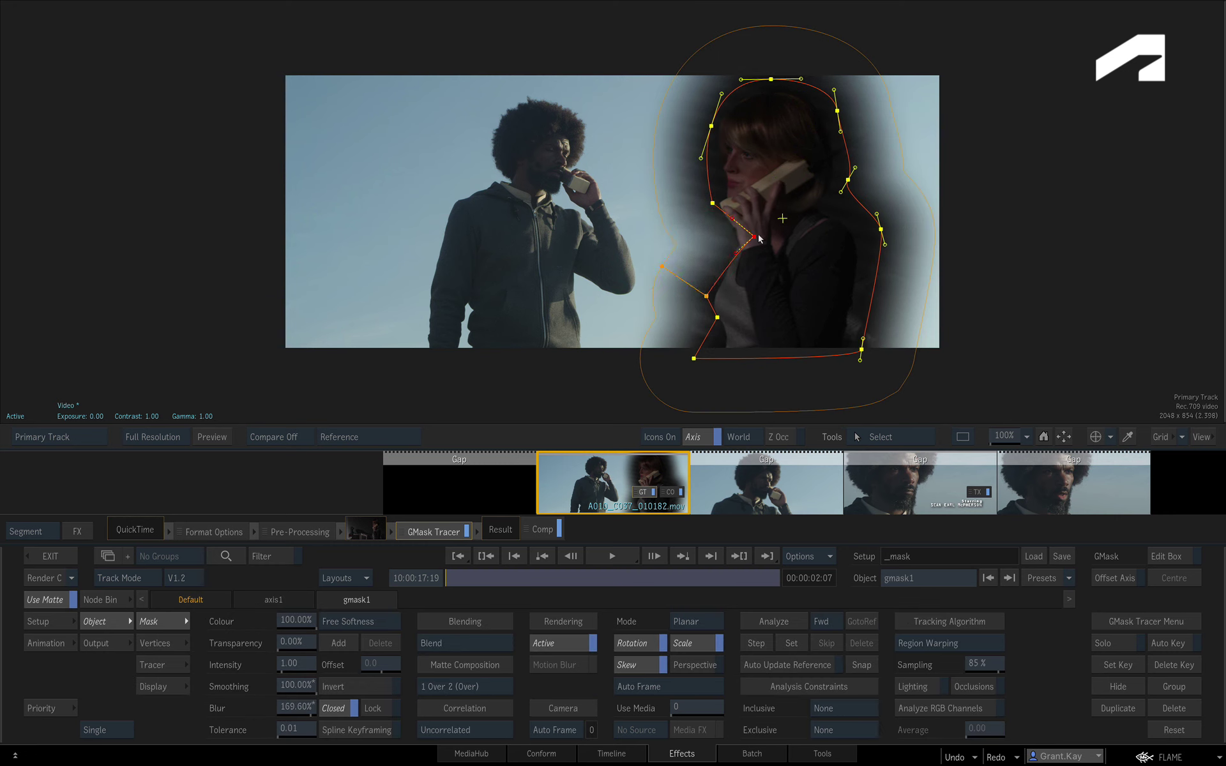
pyautogui.moveTo(731, 242)
pyautogui.mouseDown()
pyautogui.moveTo(713, 237)
pyautogui.moveTo(735, 236)
pyautogui.mouseUp()
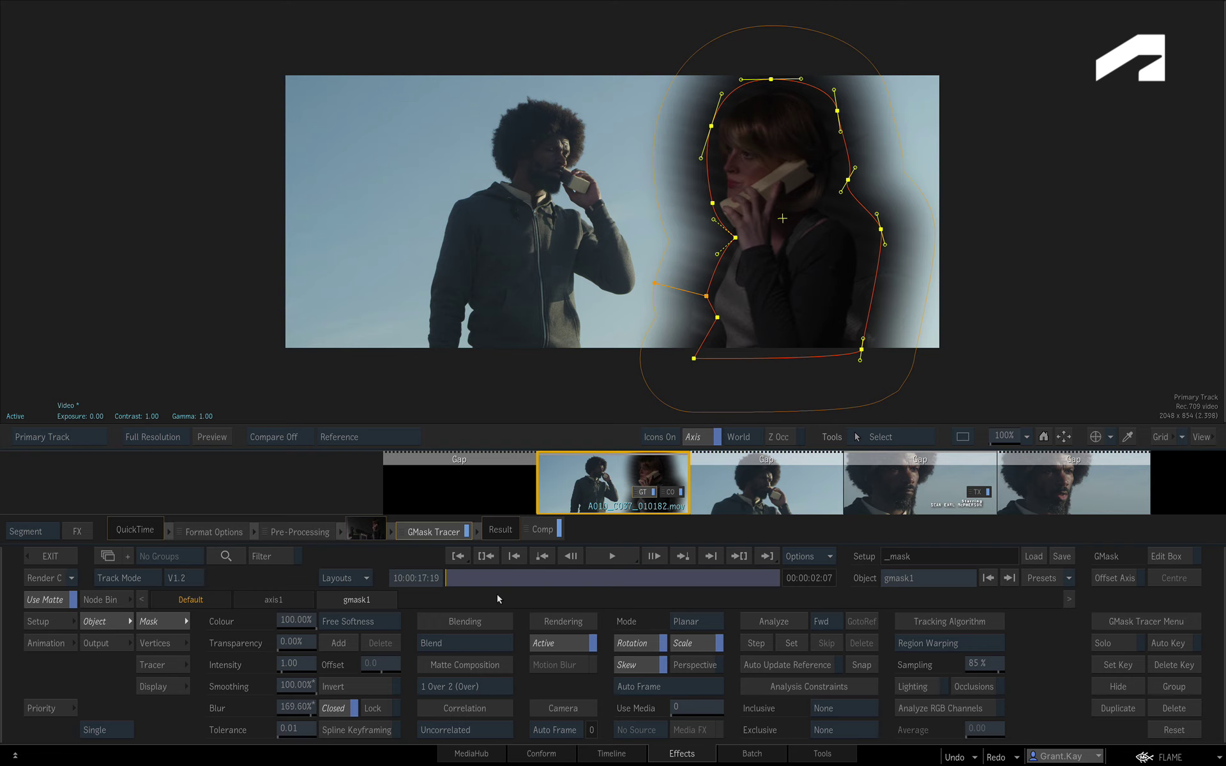
# Split the viewer 2-up with the GMask Tracer schematic in the left view.
pyautogui.hotkey('alt', '2')
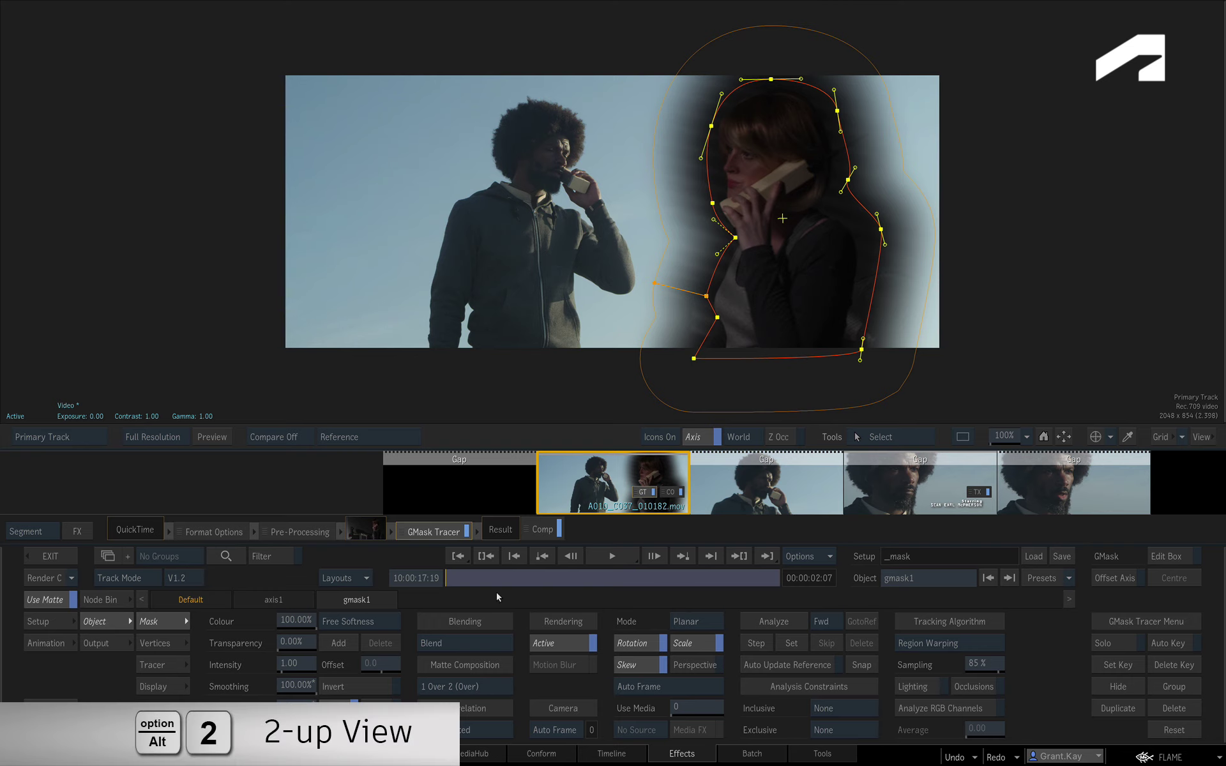
pyautogui.click(962, 438)
pyautogui.click(979, 459)
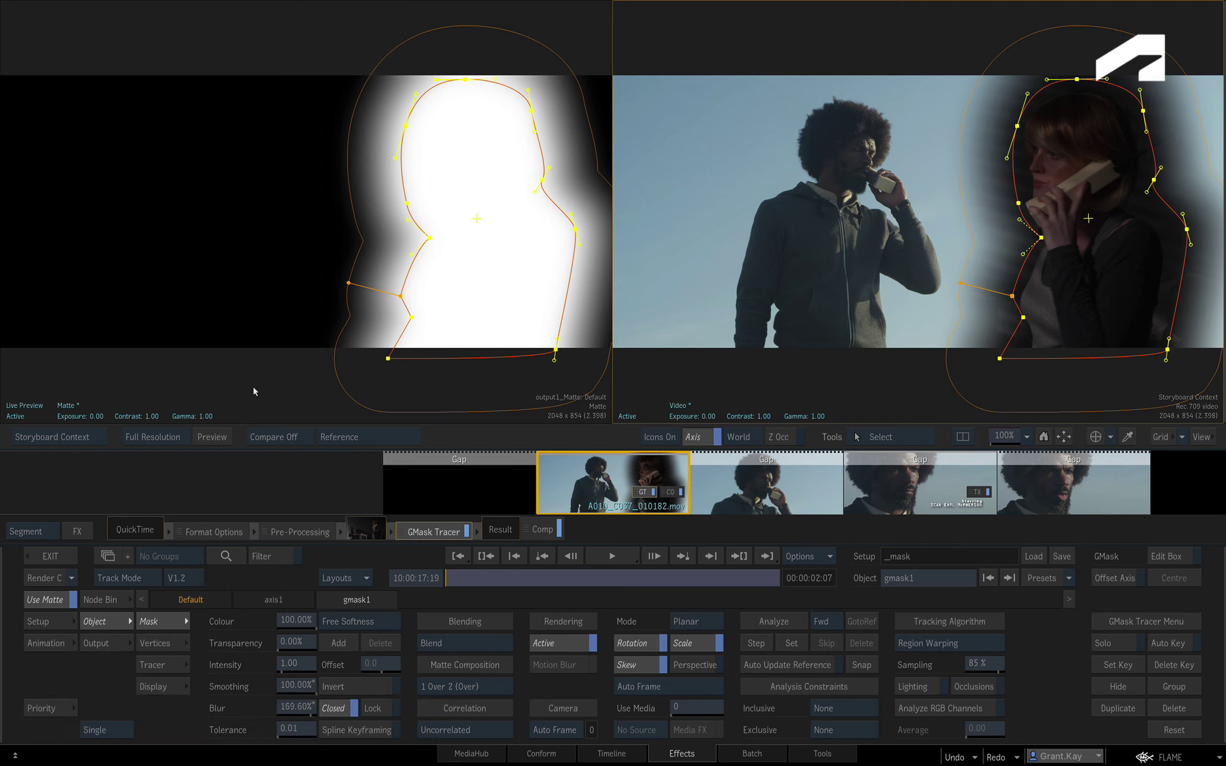
pyautogui.press('~')
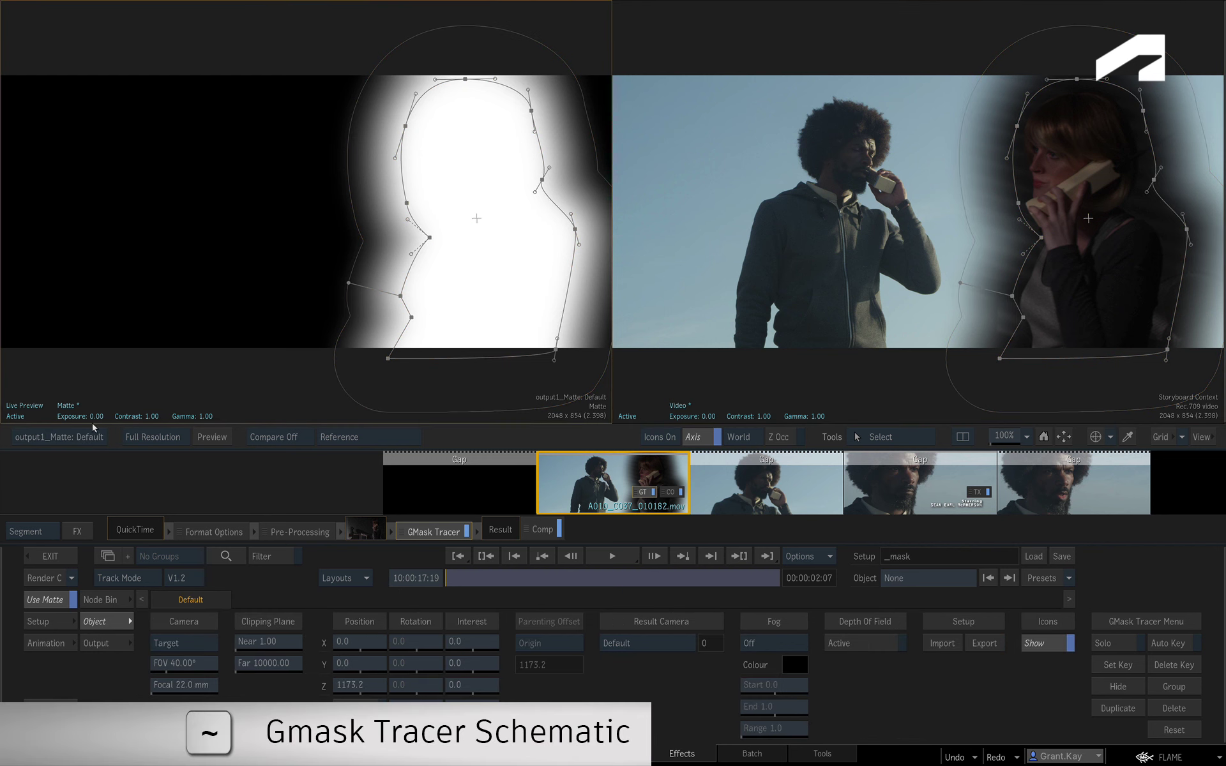
pyautogui.click(90, 438)
pyautogui.click(115, 367)
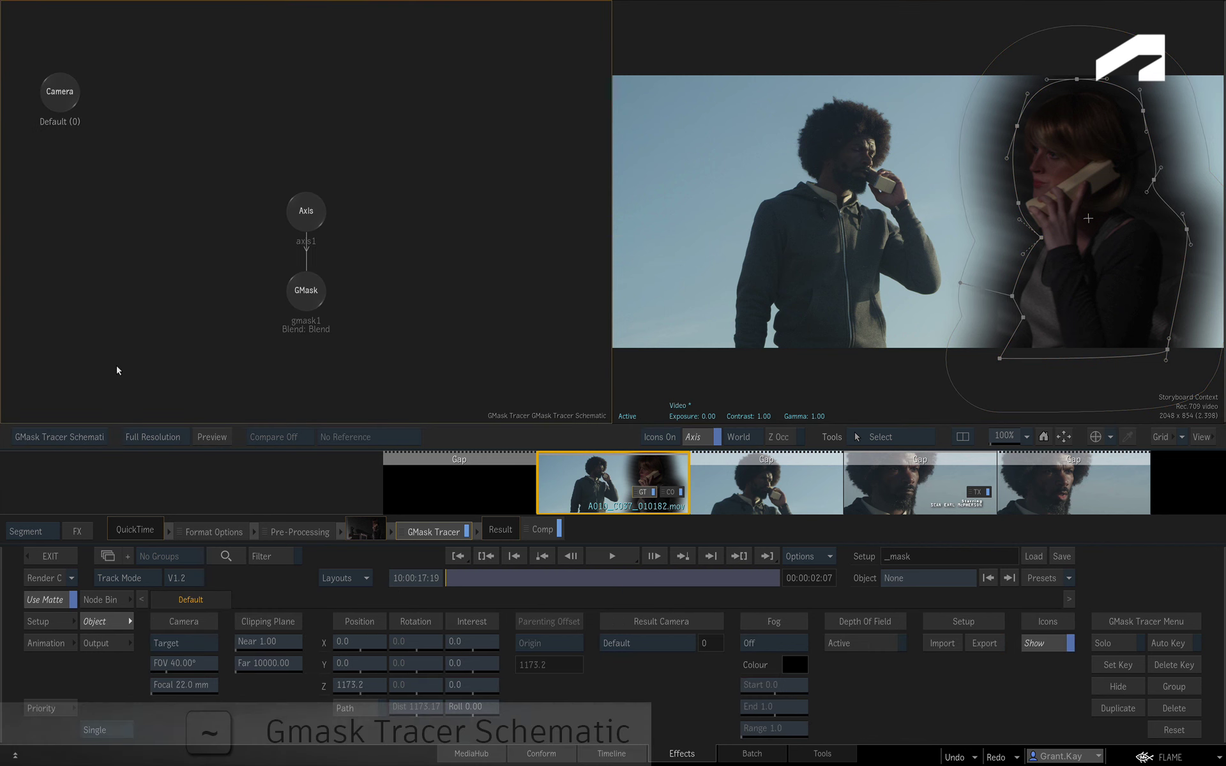
# Select the axis1 and gmask1 nodes, nudge axis1 up, and widen the video view.
pyautogui.click(309, 218)
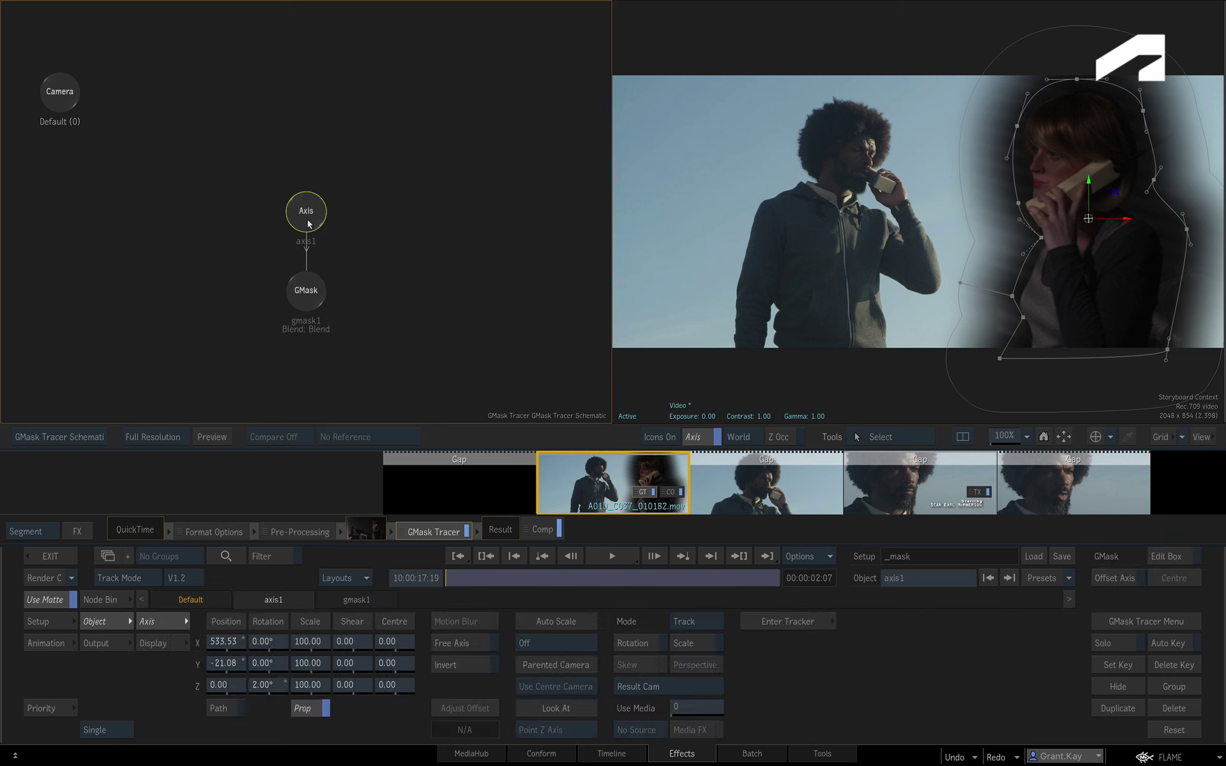
pyautogui.moveTo(310, 219); pyautogui.dragTo(309, 213)
pyautogui.click(309, 291)
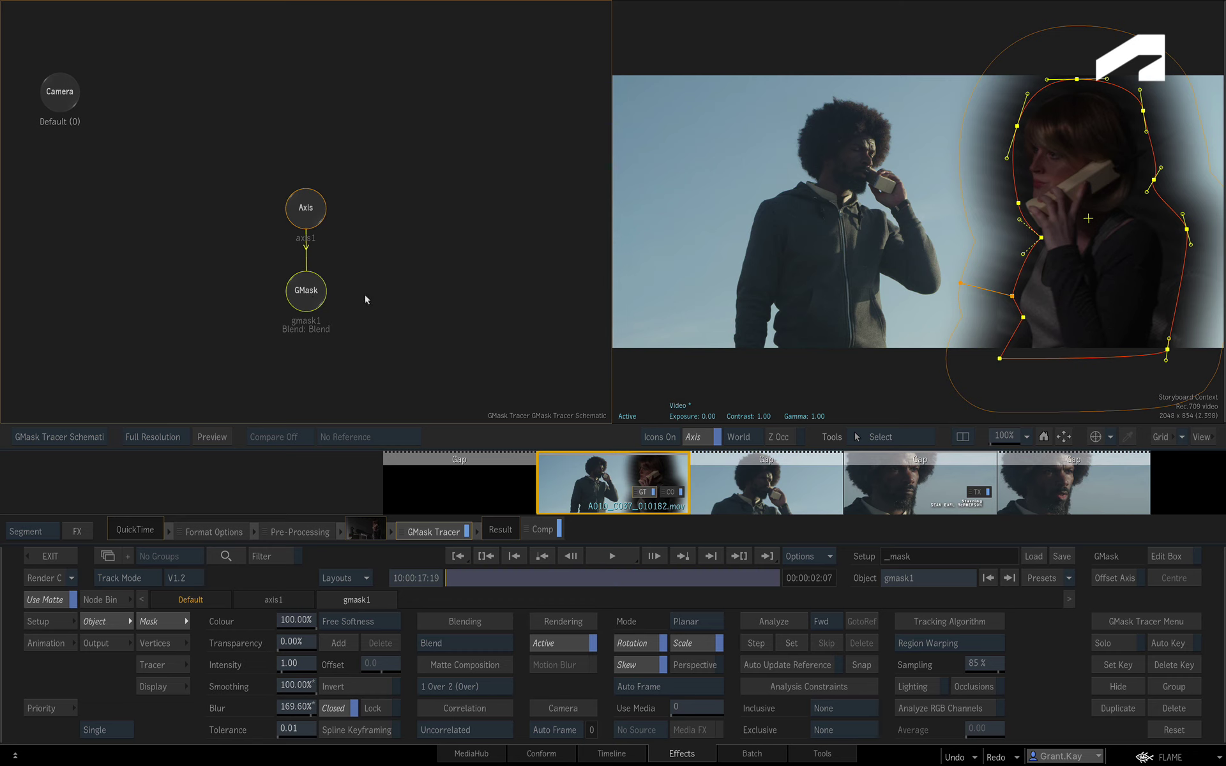
pyautogui.click(317, 215)
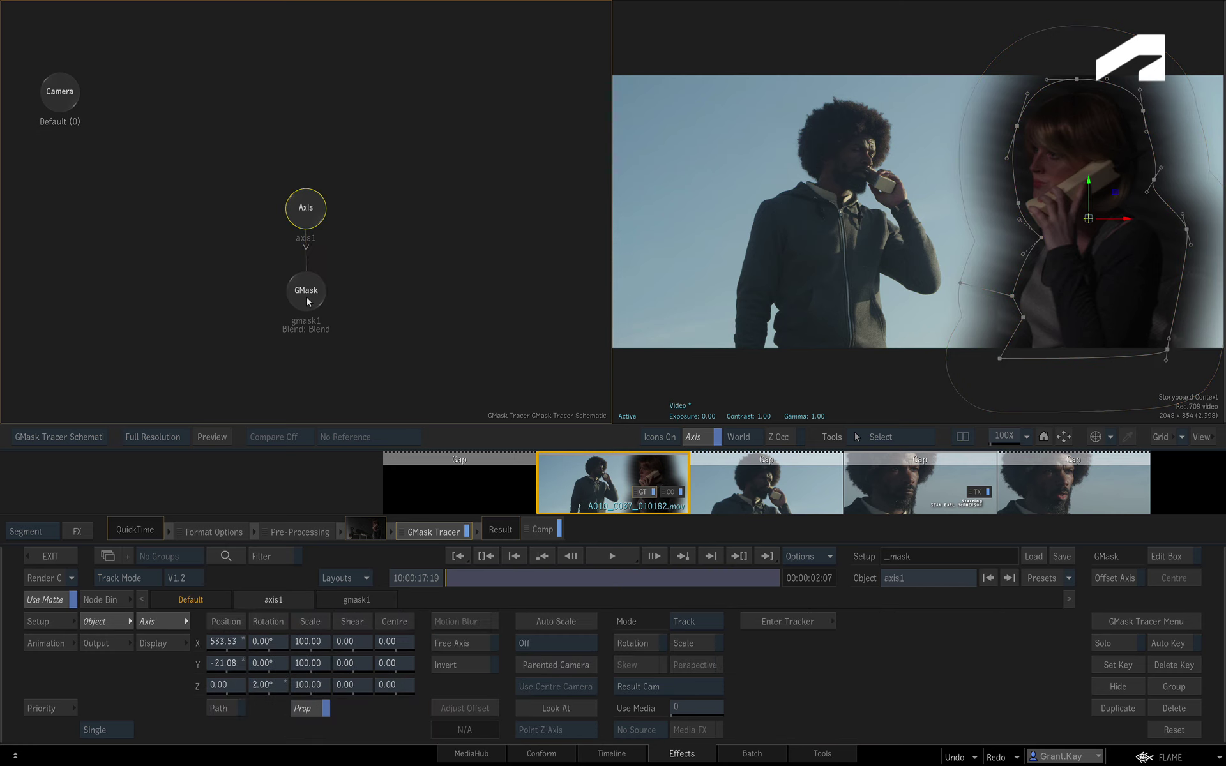
pyautogui.click(310, 301)
pyautogui.click(311, 214)
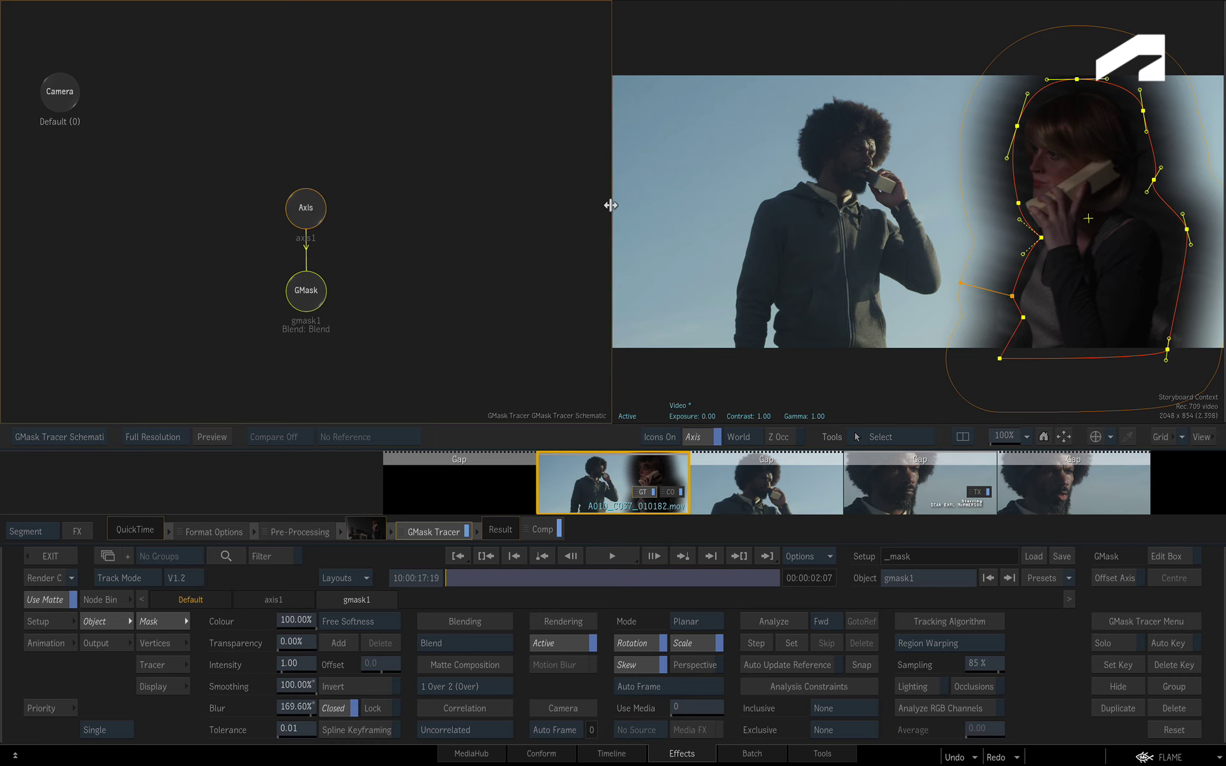
pyautogui.moveTo(610, 205); pyautogui.dragTo(425, 205)
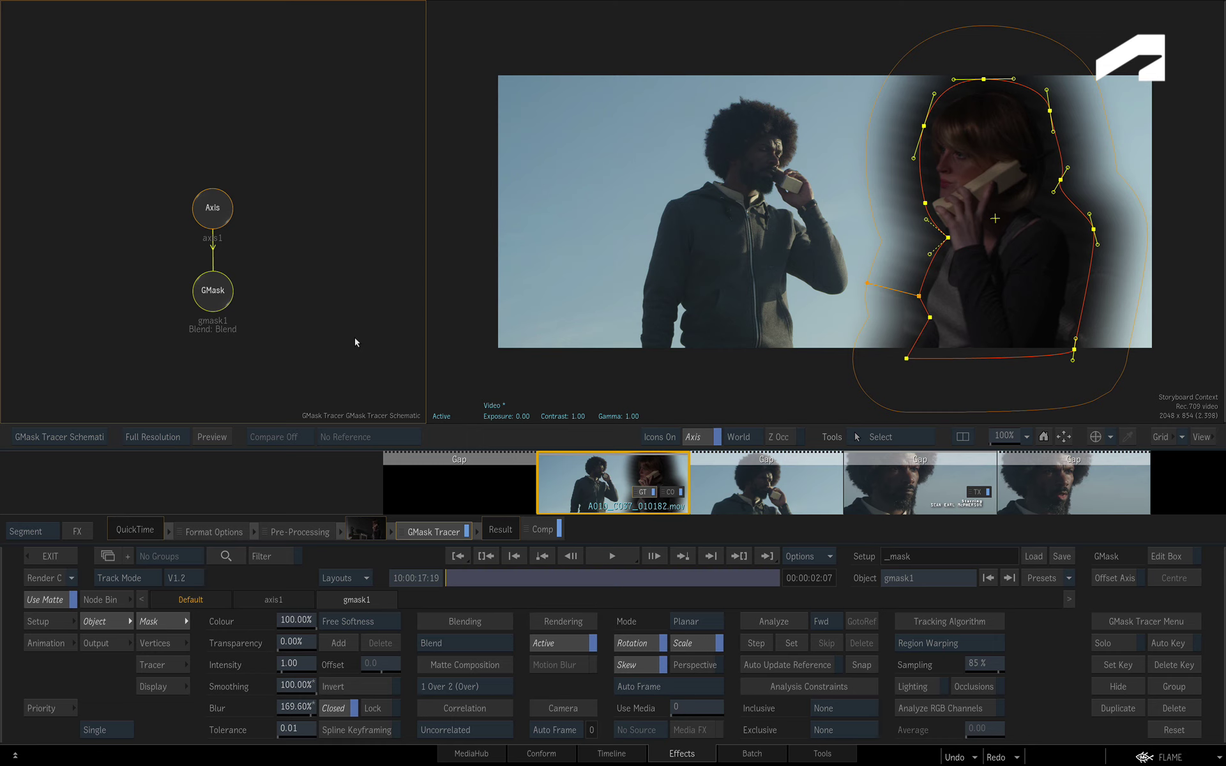
# Add a GMask Rectangle drawn over the right side of the frame.
pyautogui.click(290, 272)
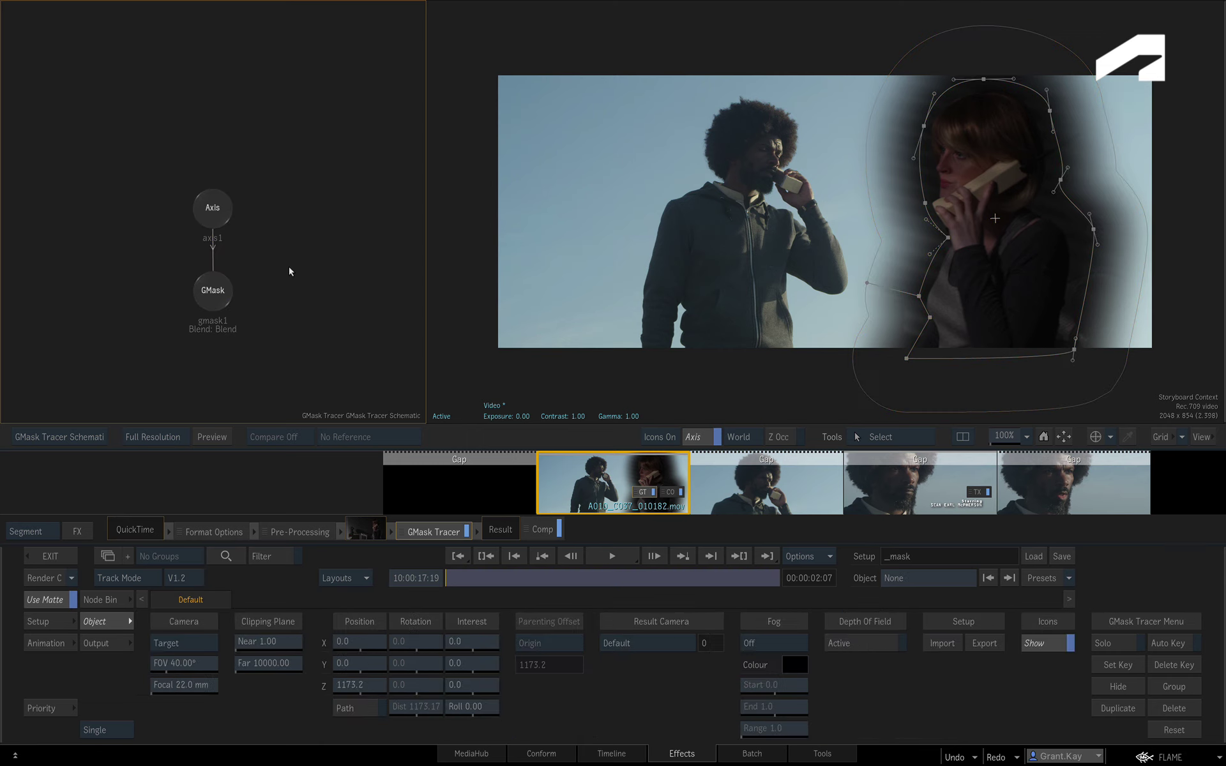
pyautogui.click(100, 601)
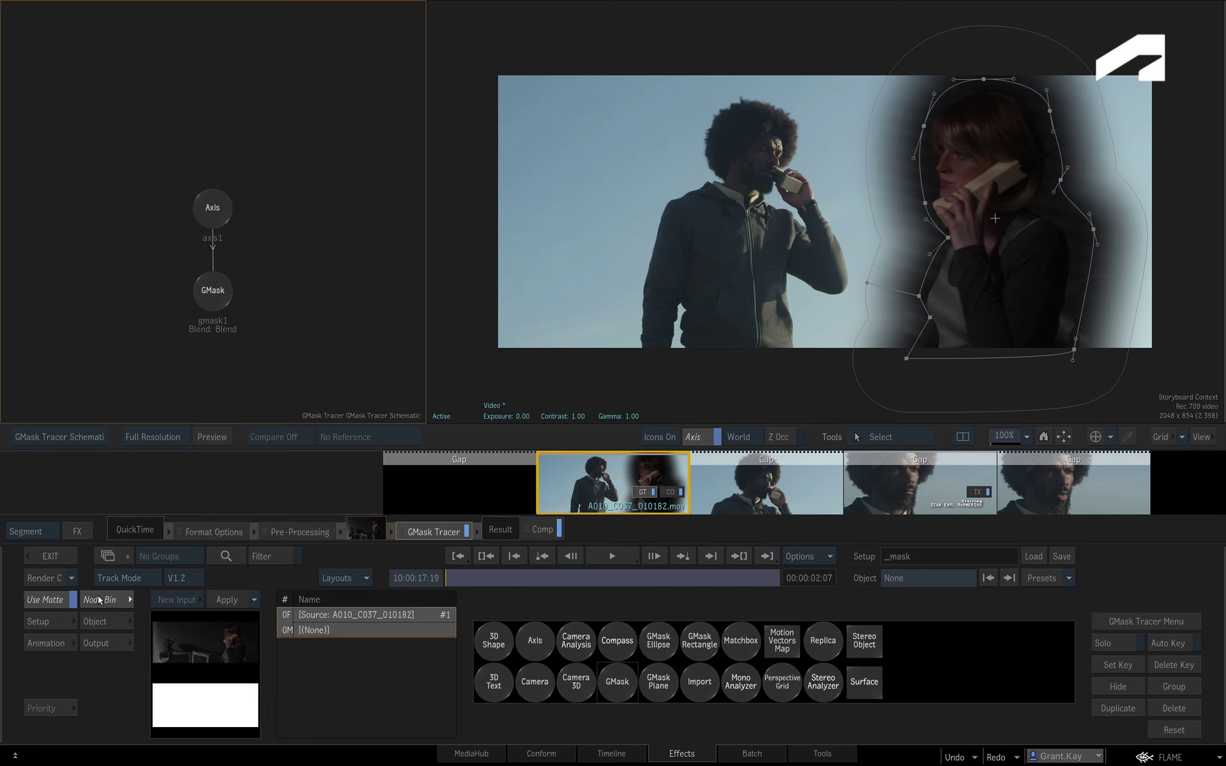
pyautogui.click(704, 639)
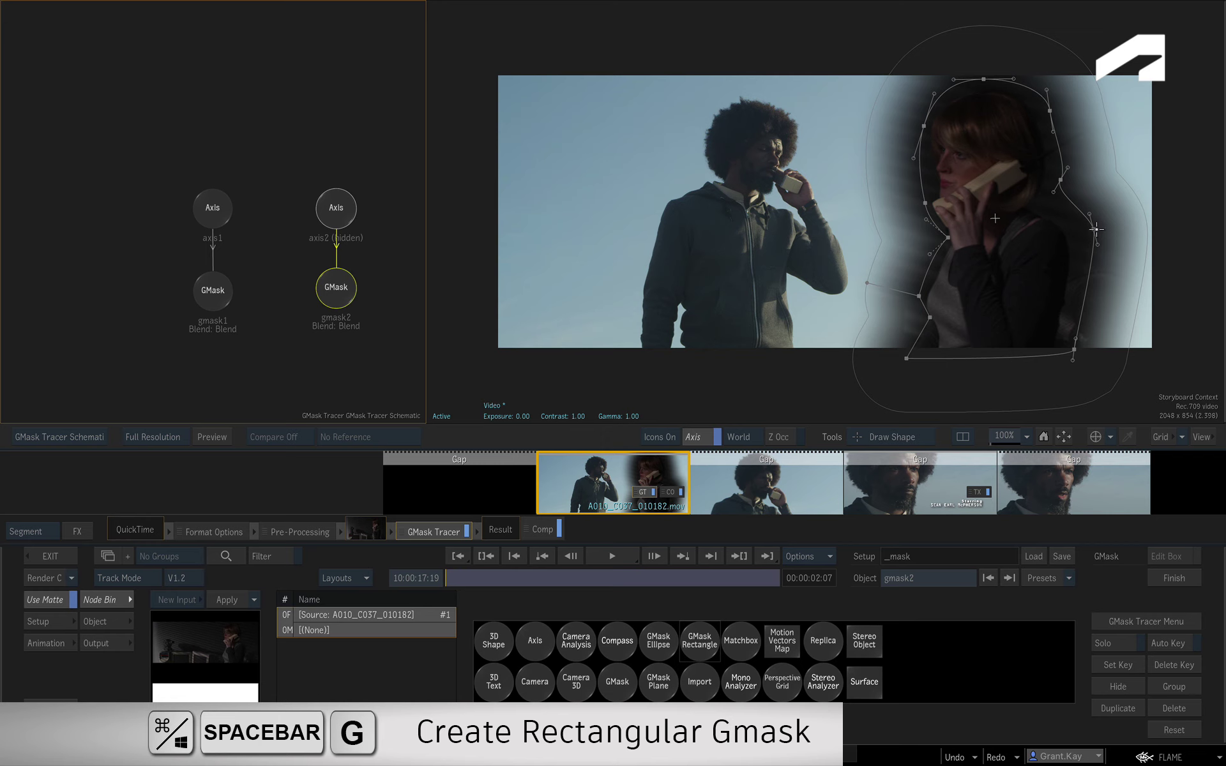
pyautogui.moveTo(1085, 202); pyautogui.dragTo(1179, 421)
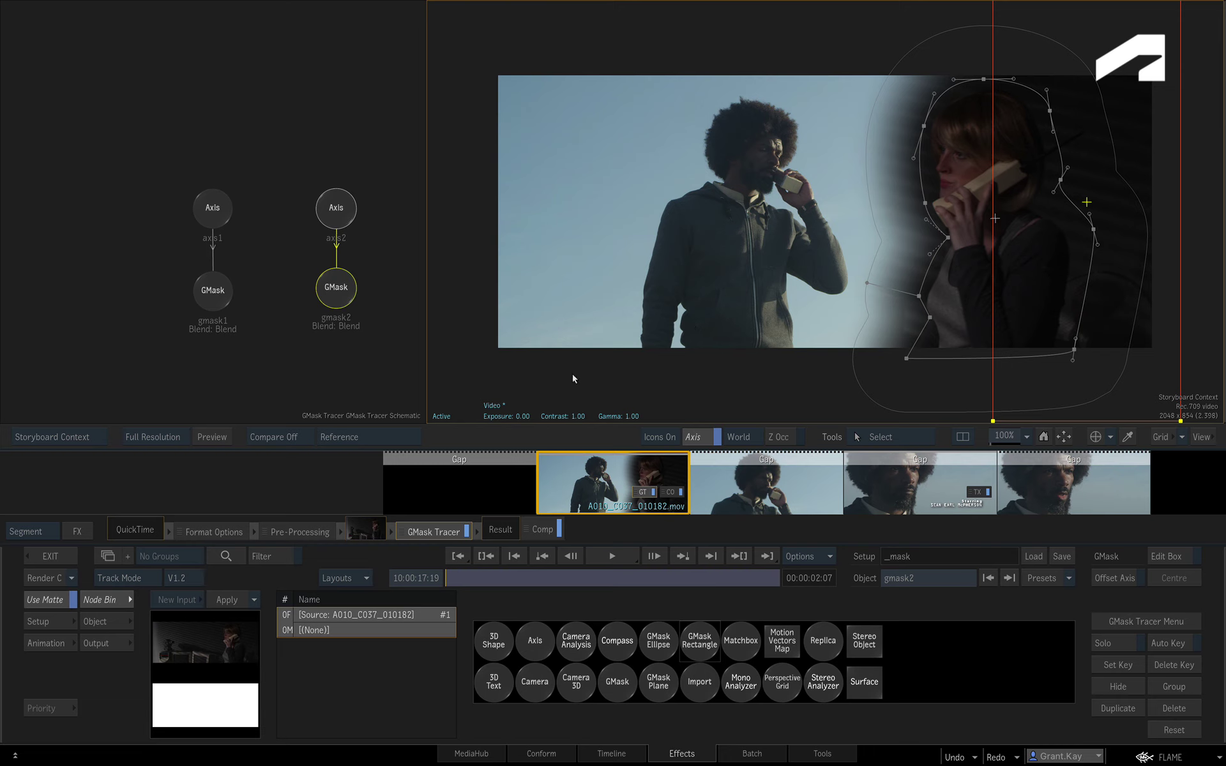
# Display output1_Matte in the viewer.
pyautogui.press('F4')
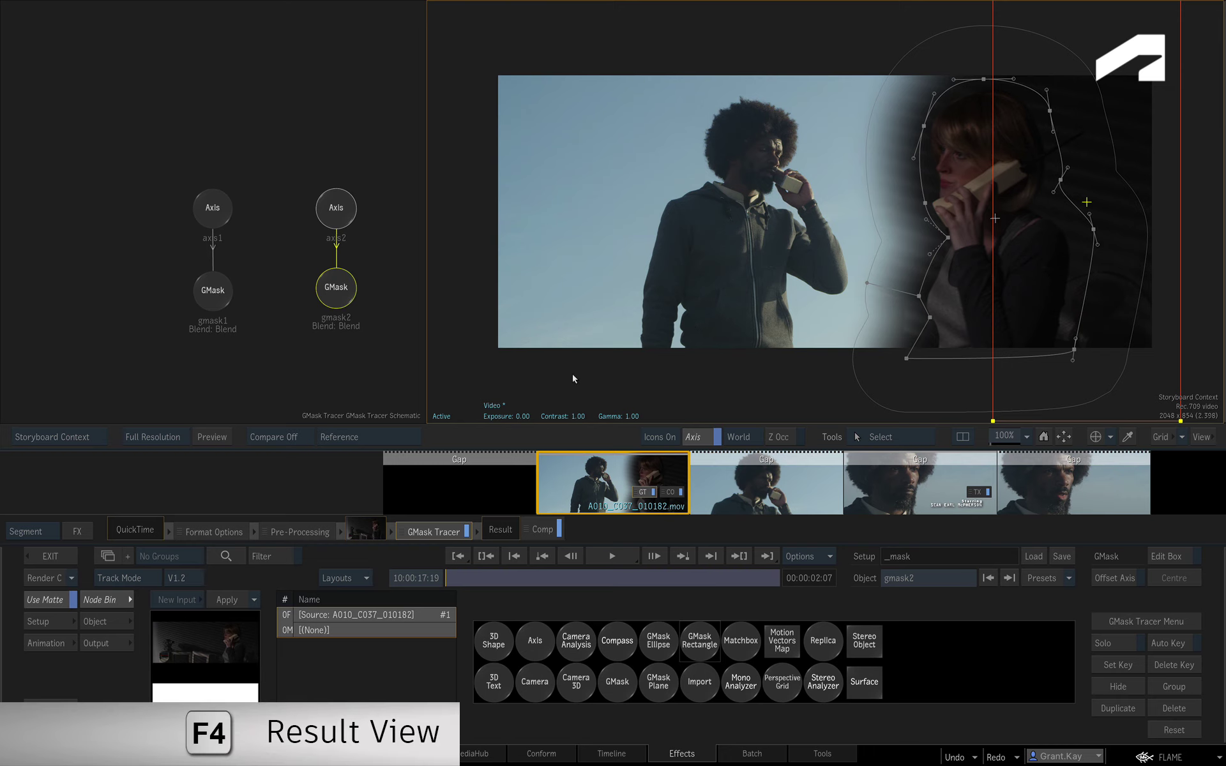
pyautogui.click(92, 440)
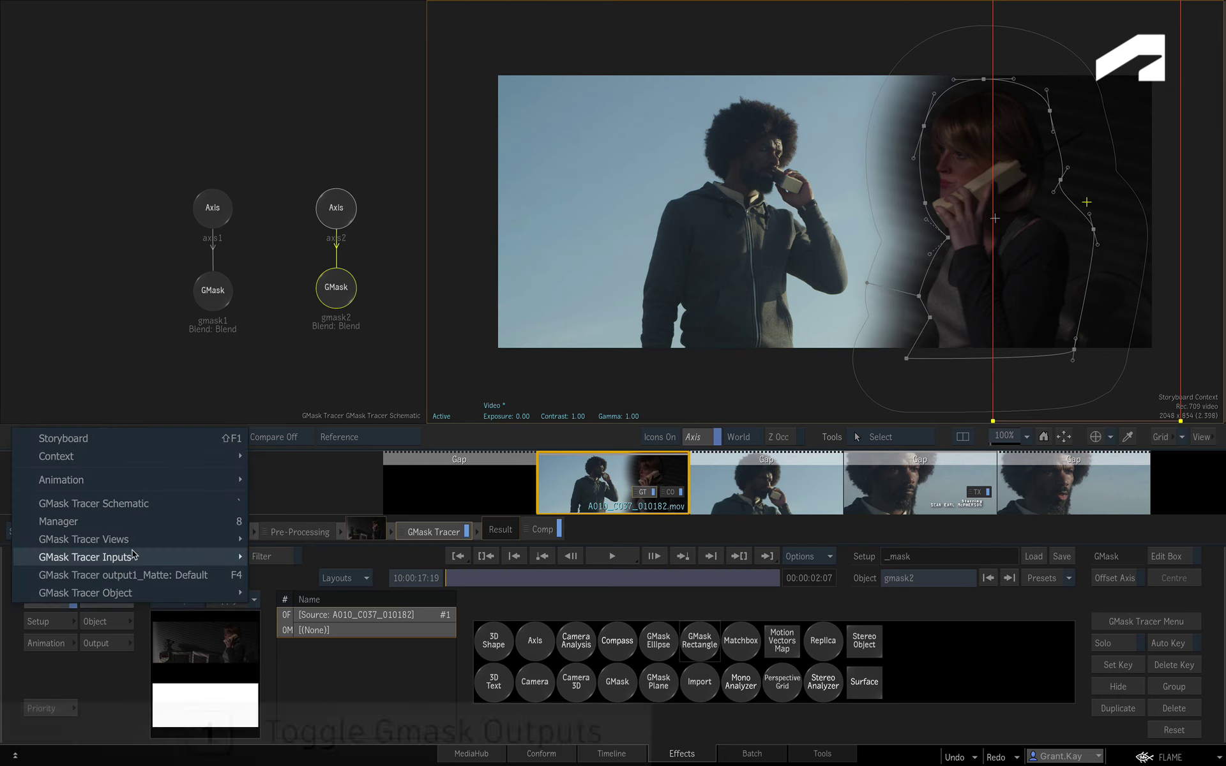
pyautogui.click(58, 575)
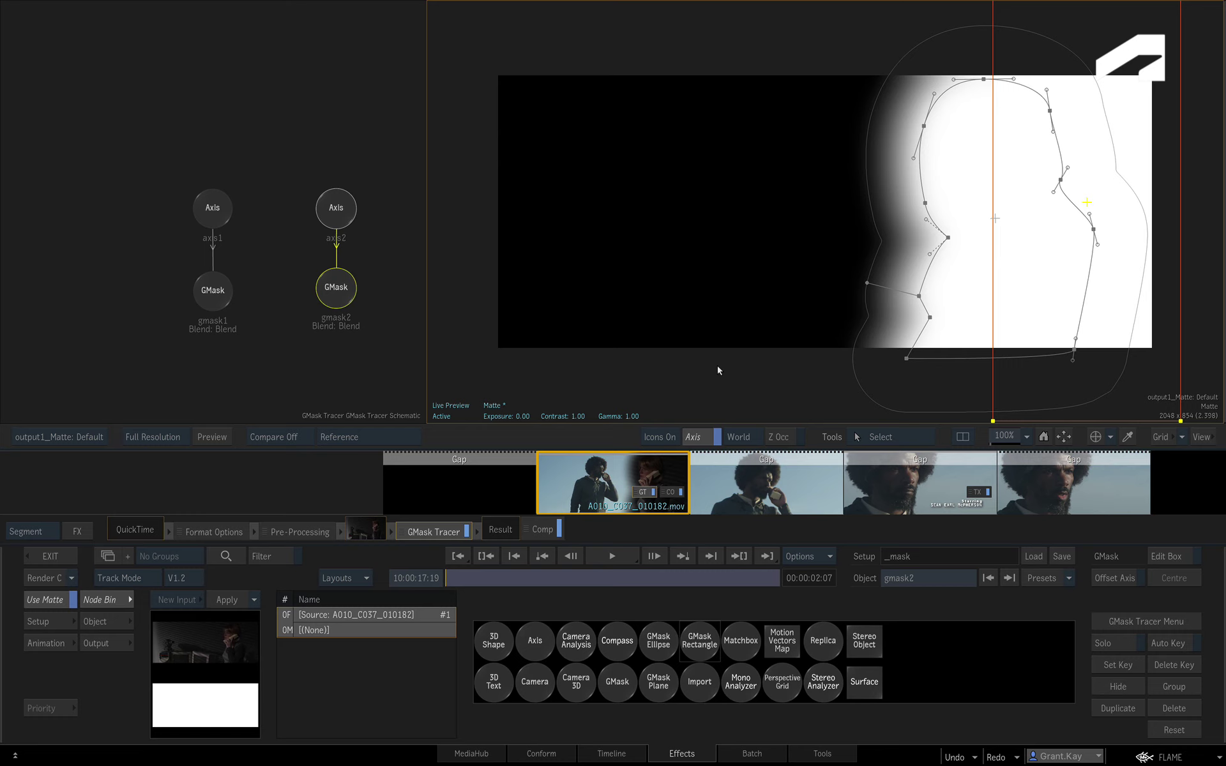
pyautogui.click(335, 298)
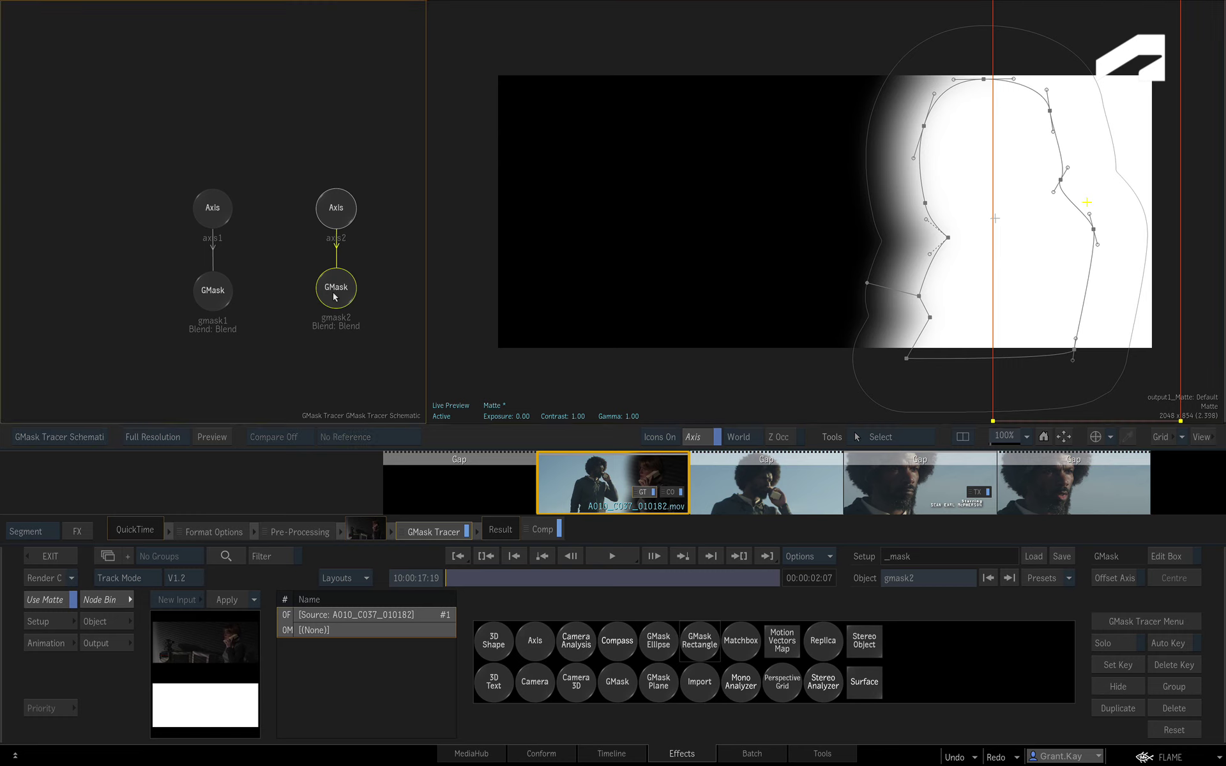
pyautogui.click(92, 619)
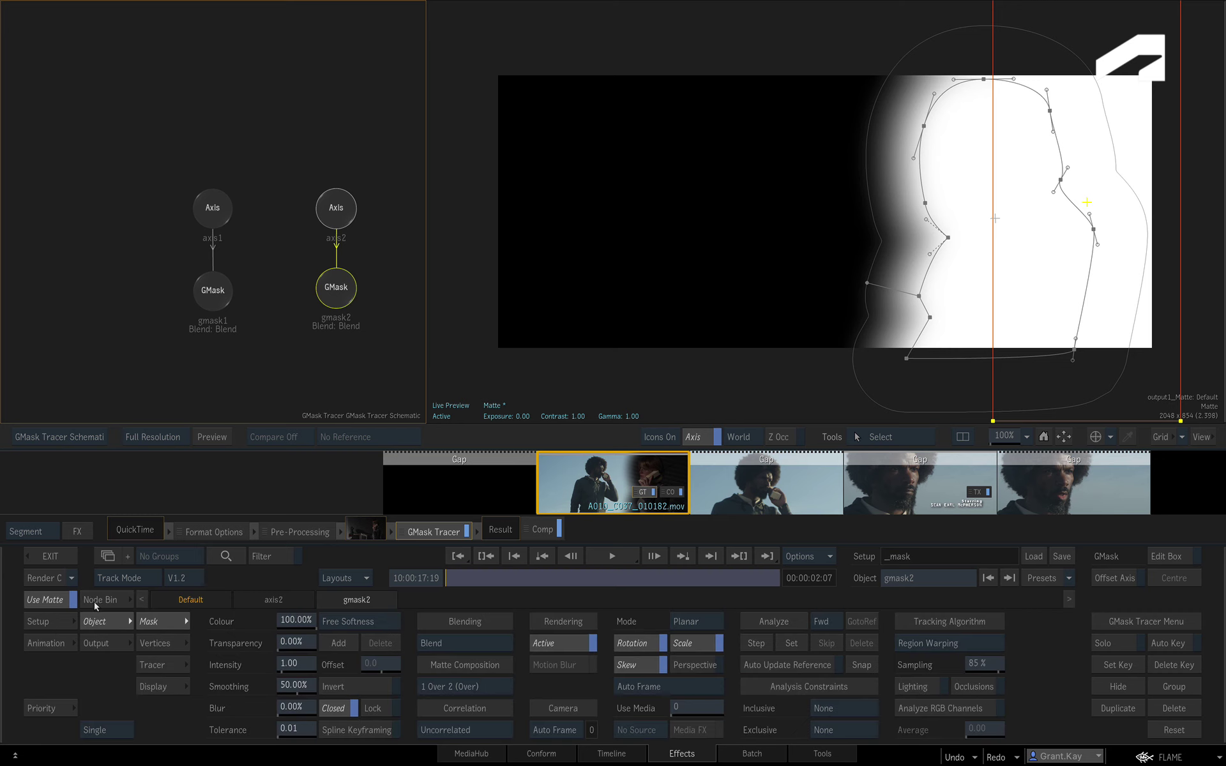
pyautogui.click(493, 689)
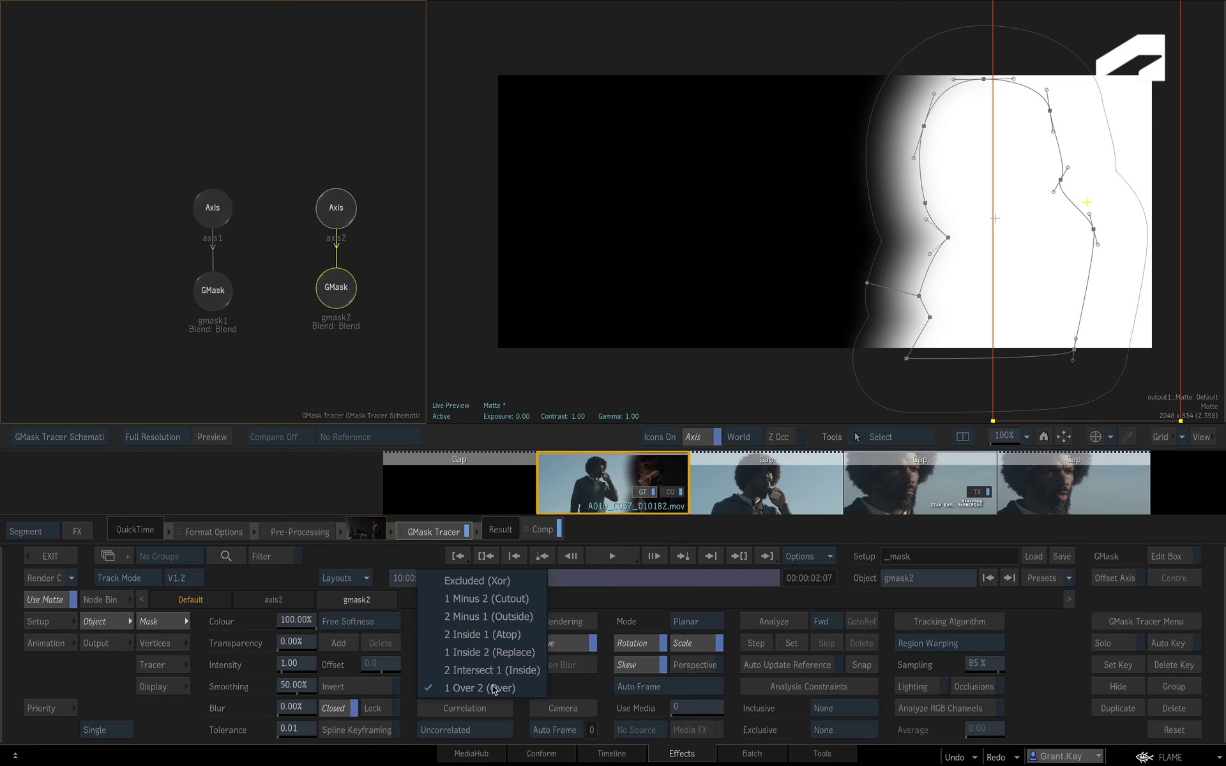
pyautogui.click(499, 669)
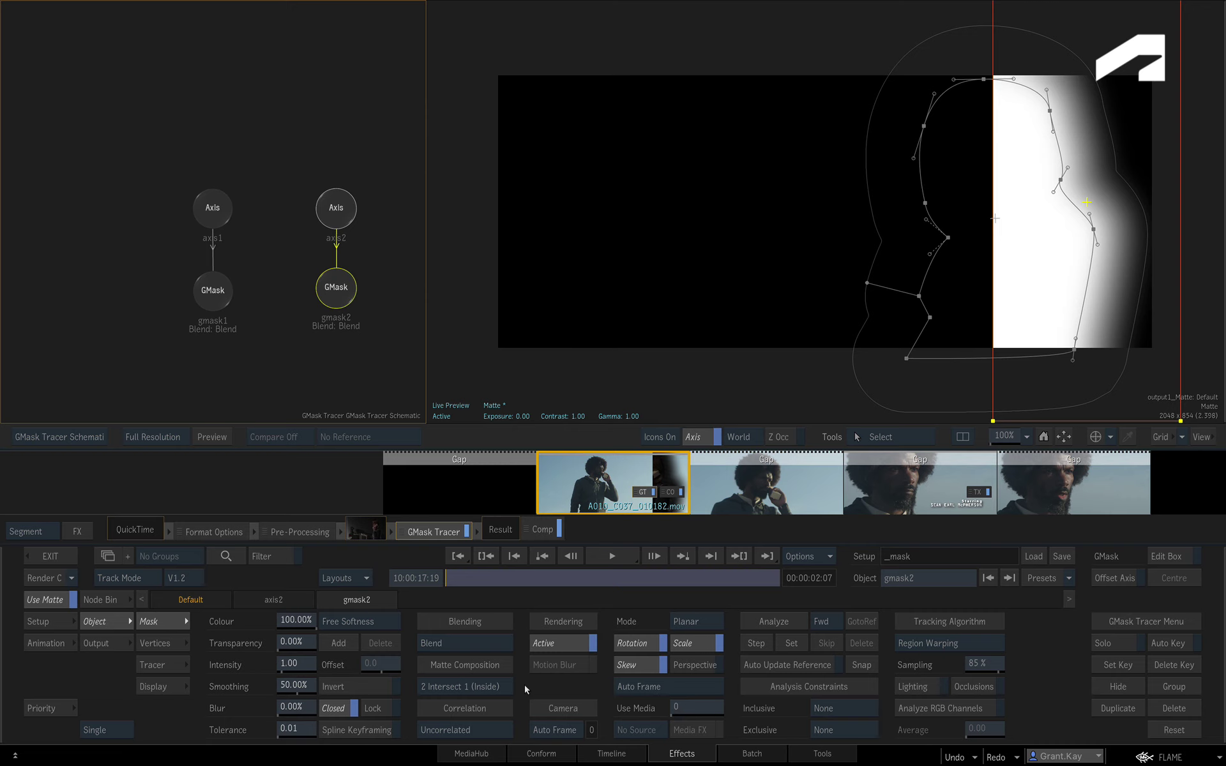
pyautogui.click(499, 689)
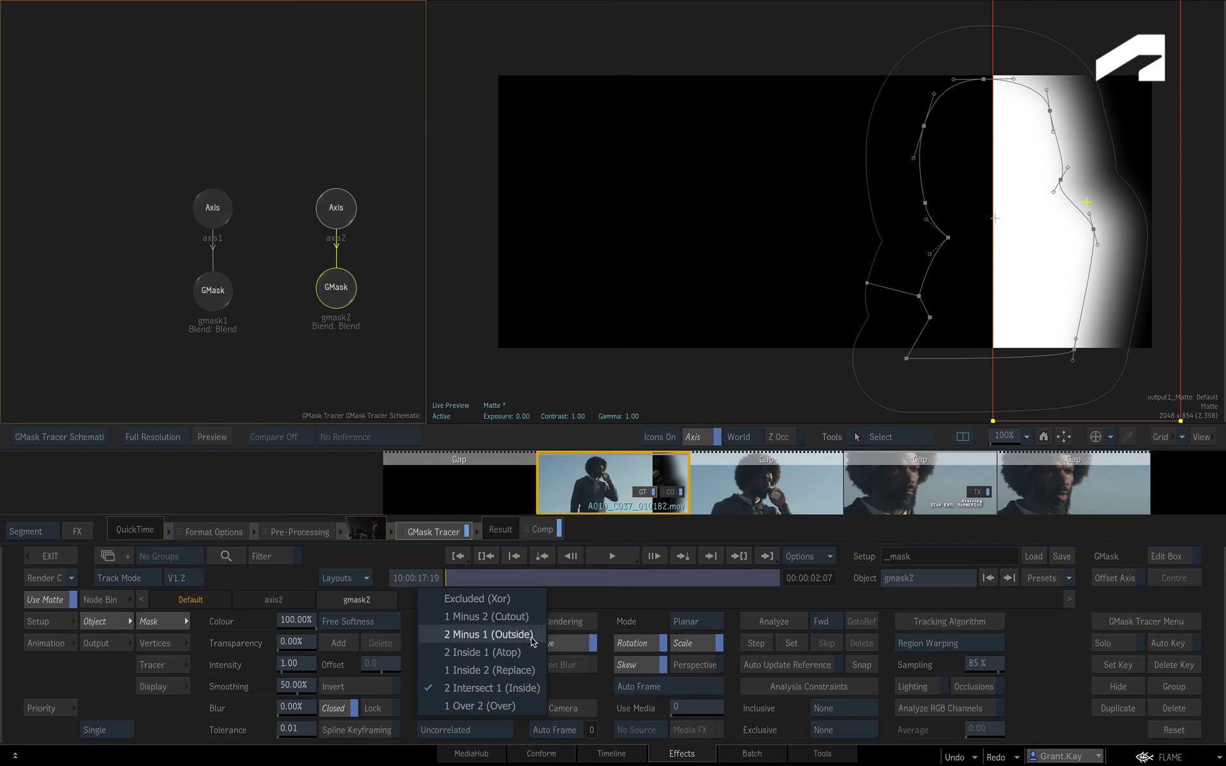
pyautogui.press('Escape')
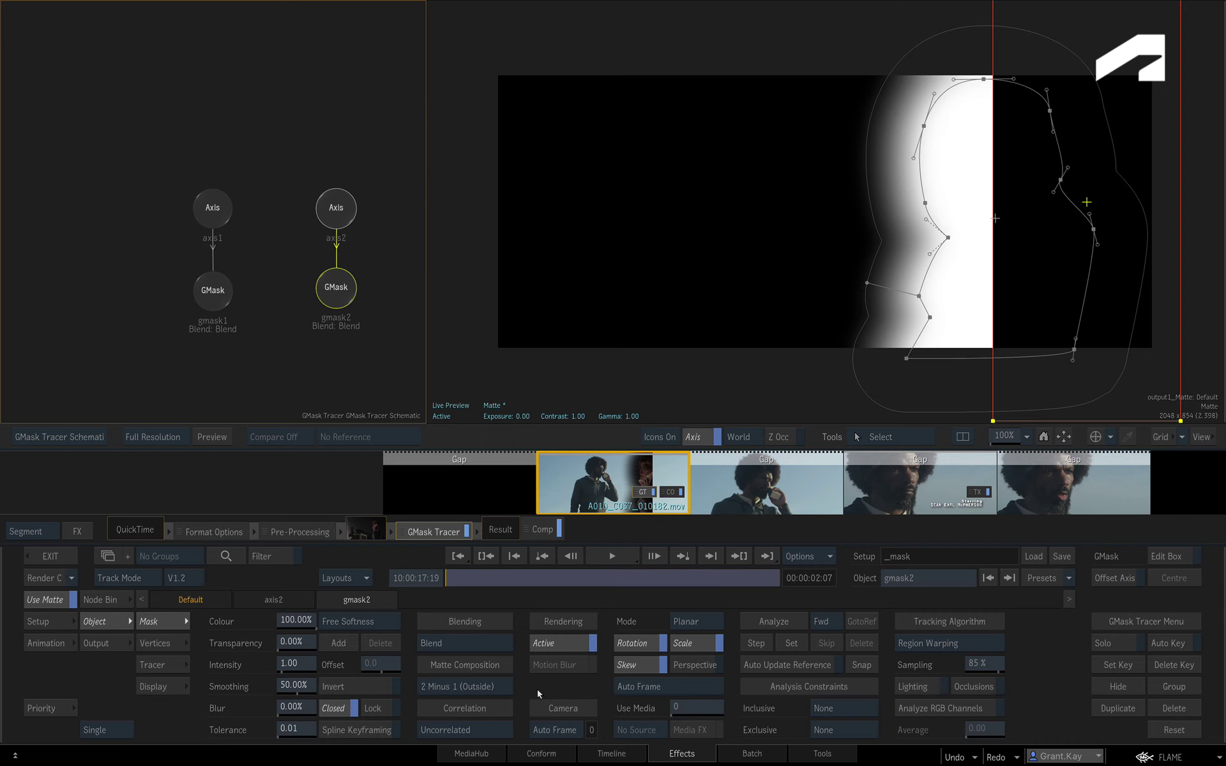
pyautogui.click(507, 688)
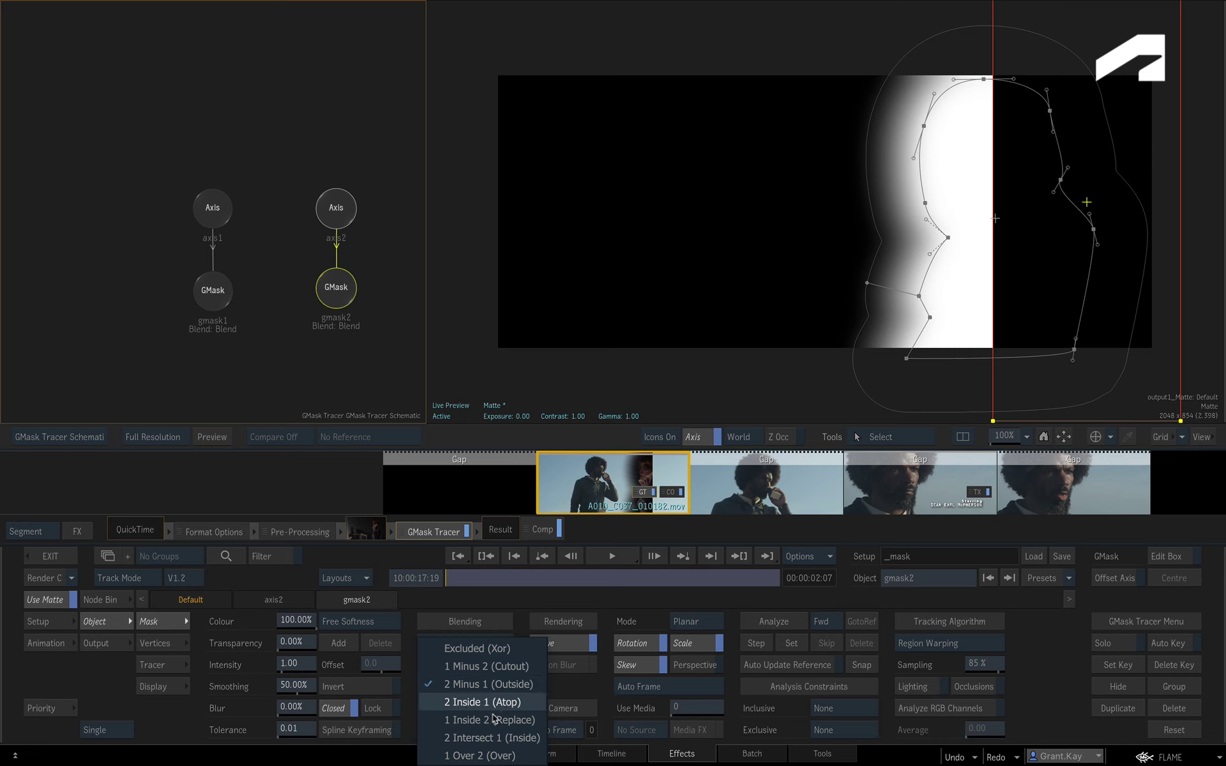
pyautogui.click(494, 756)
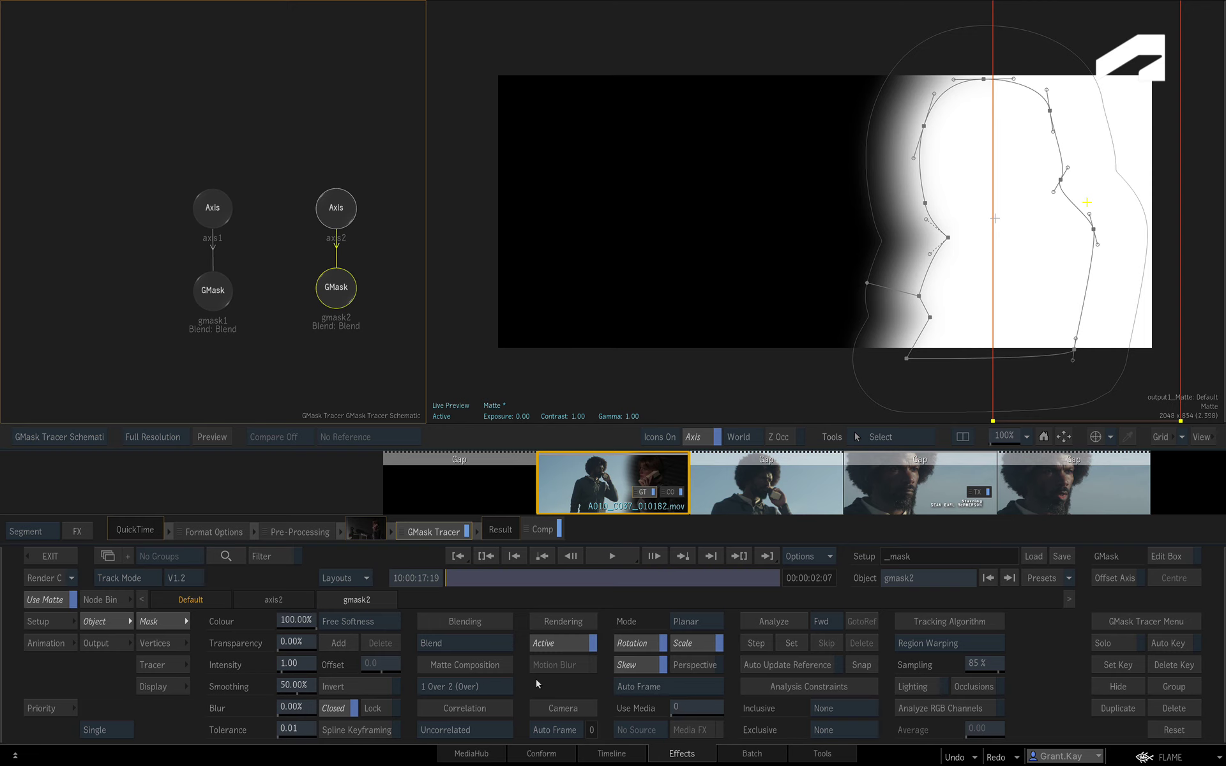
# Pan the schematic left to make room and clear the node selection.
pyautogui.click(220, 299)
pyautogui.click(335, 294)
pyautogui.moveTo(315, 342); pyautogui.dragTo(256, 342)
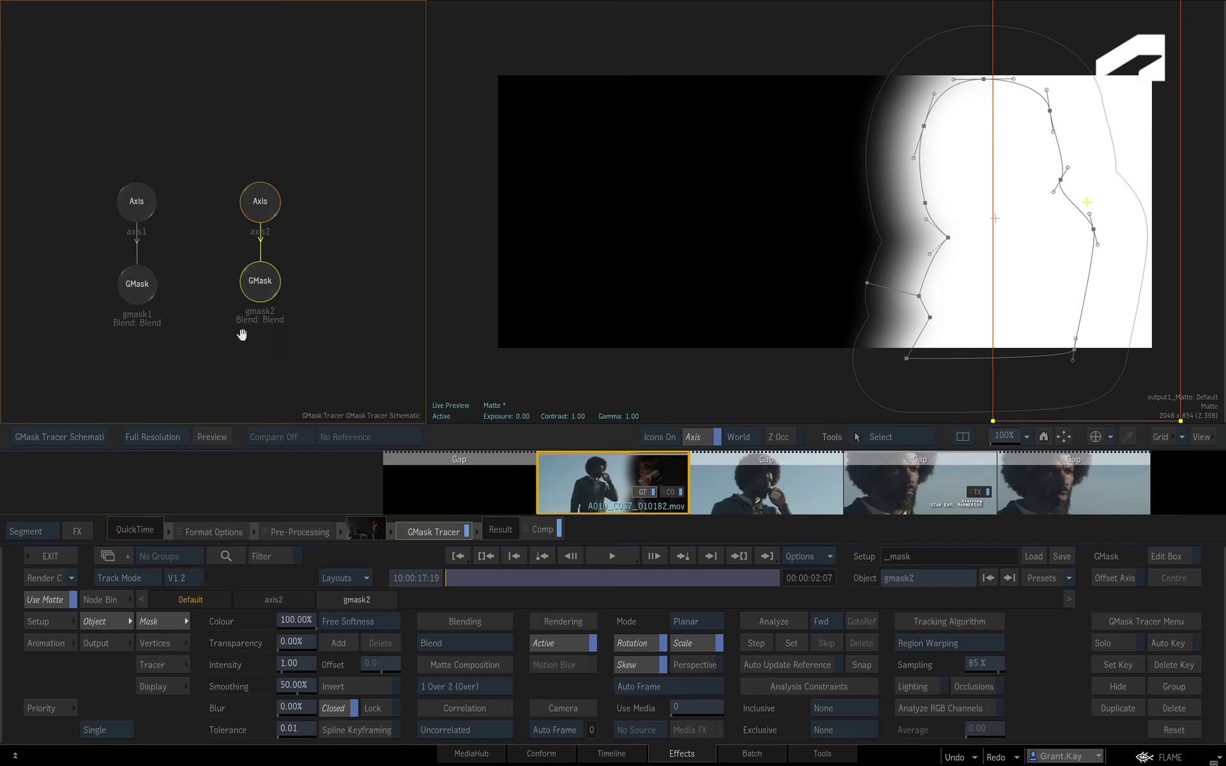
pyautogui.click(230, 360)
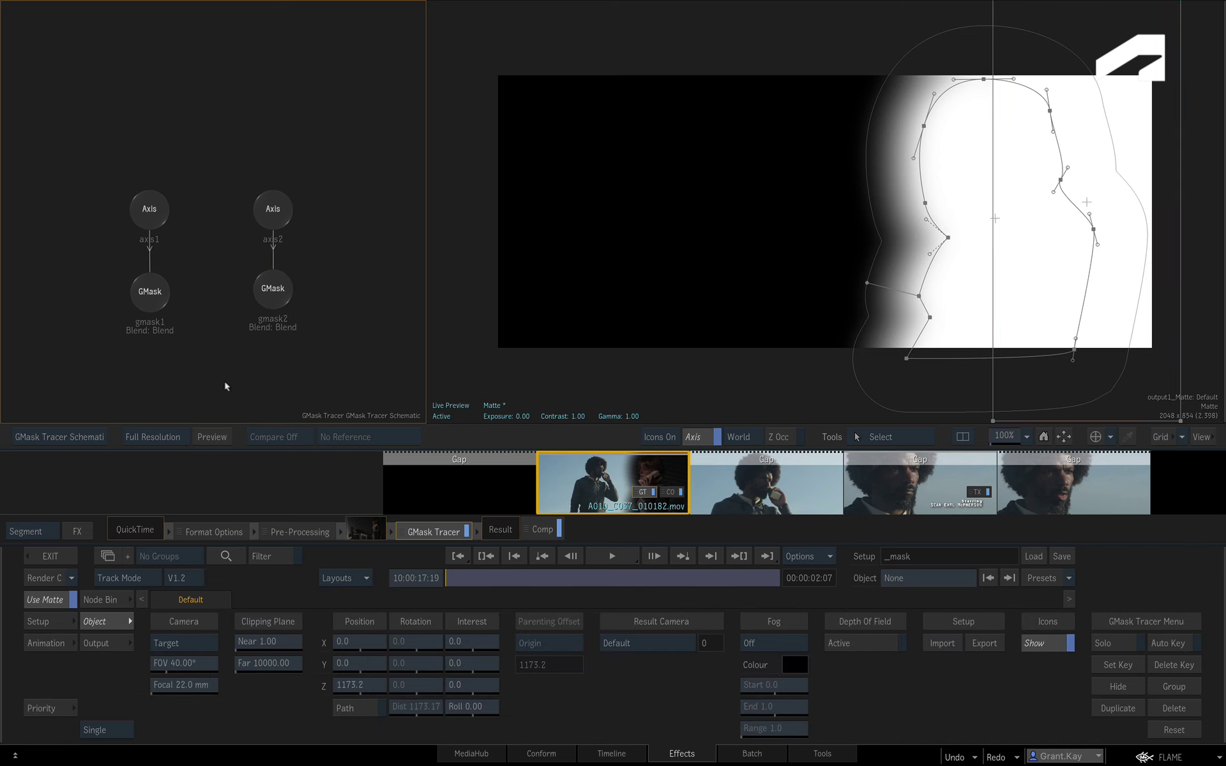
# Add an axis3 node above the masks and parent axis1 and axis2 to it.
pyautogui.click(110, 601)
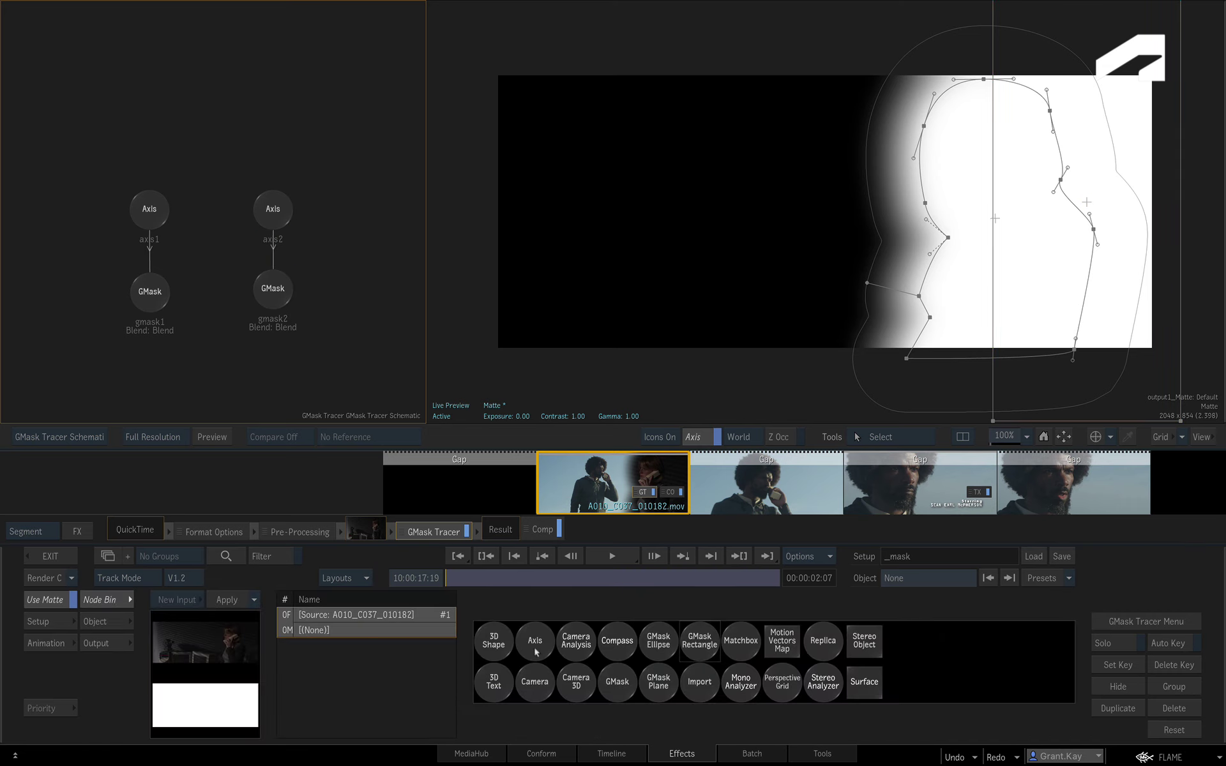
pyautogui.moveTo(536, 652); pyautogui.dragTo(209, 112)
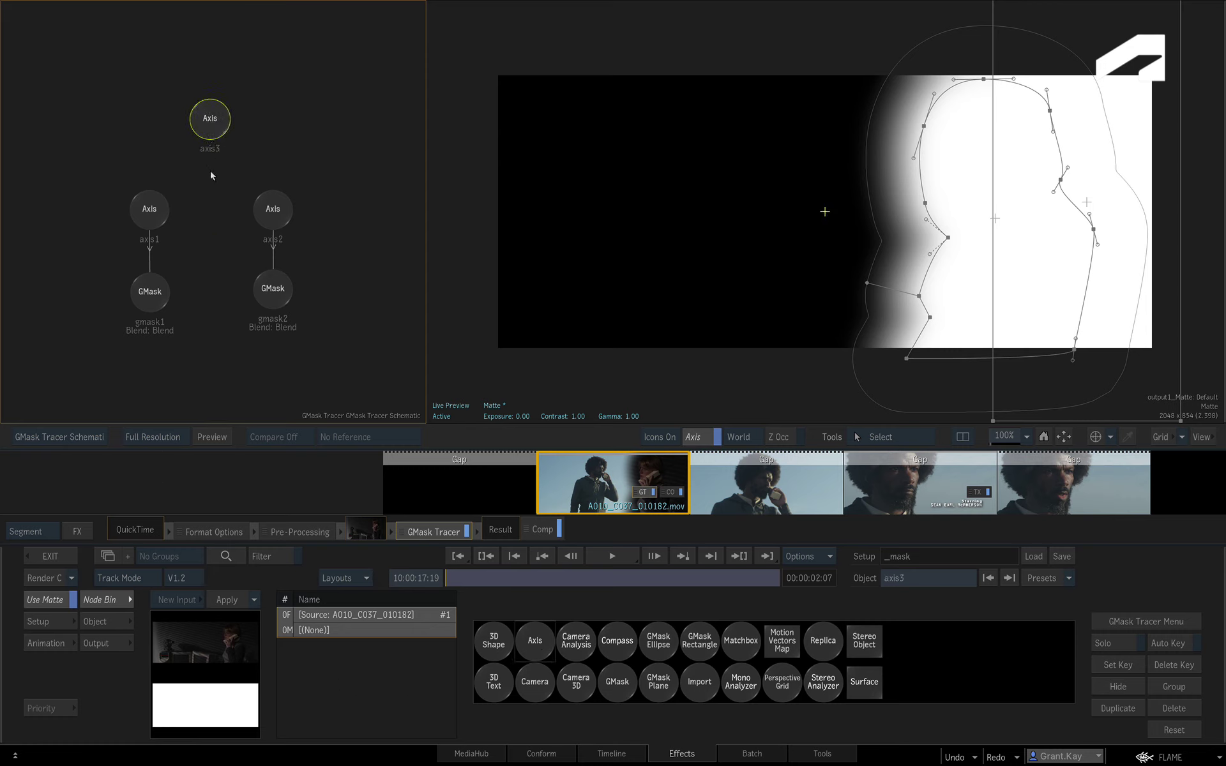
pyautogui.moveTo(208, 142); pyautogui.dragTo(152, 198)
pyautogui.moveTo(220, 142); pyautogui.dragTo(267, 210)
# With Auto Key on, drag the axis3 gizmo to move both masks off frame right.
pyautogui.click(1180, 645)
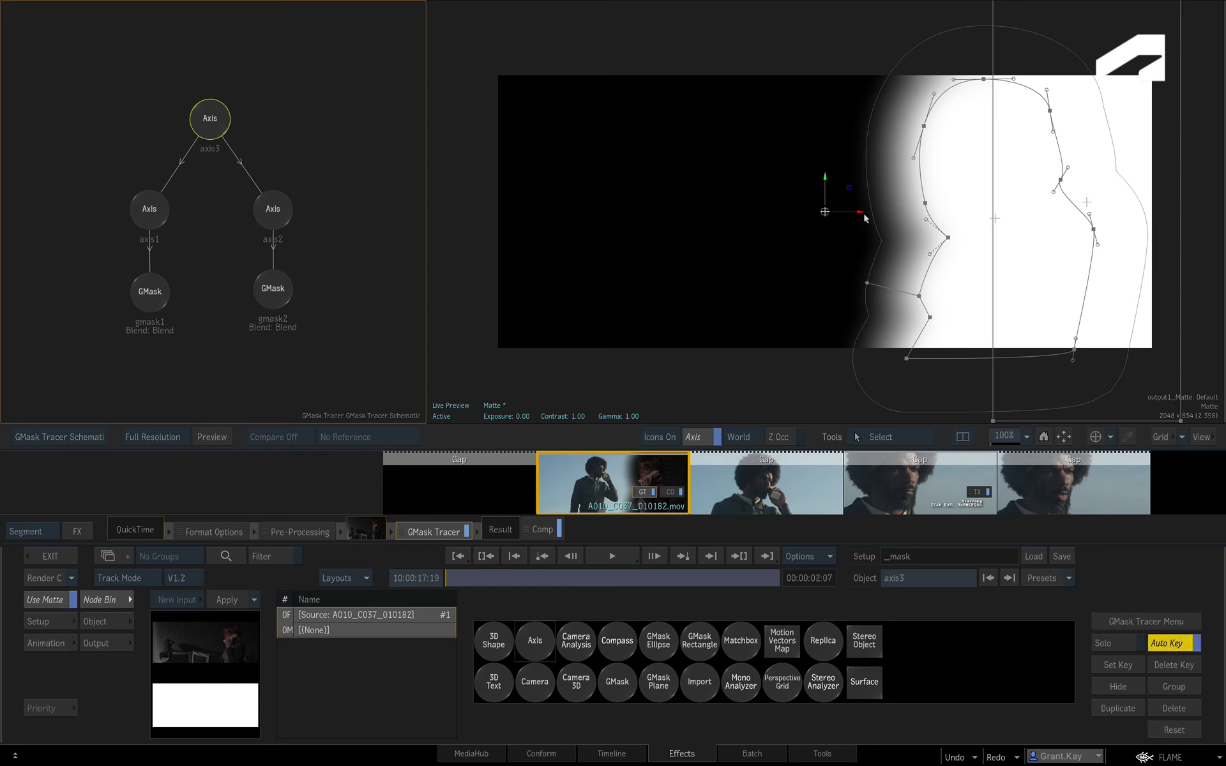
pyautogui.moveTo(874, 215); pyautogui.dragTo(1182, 240)
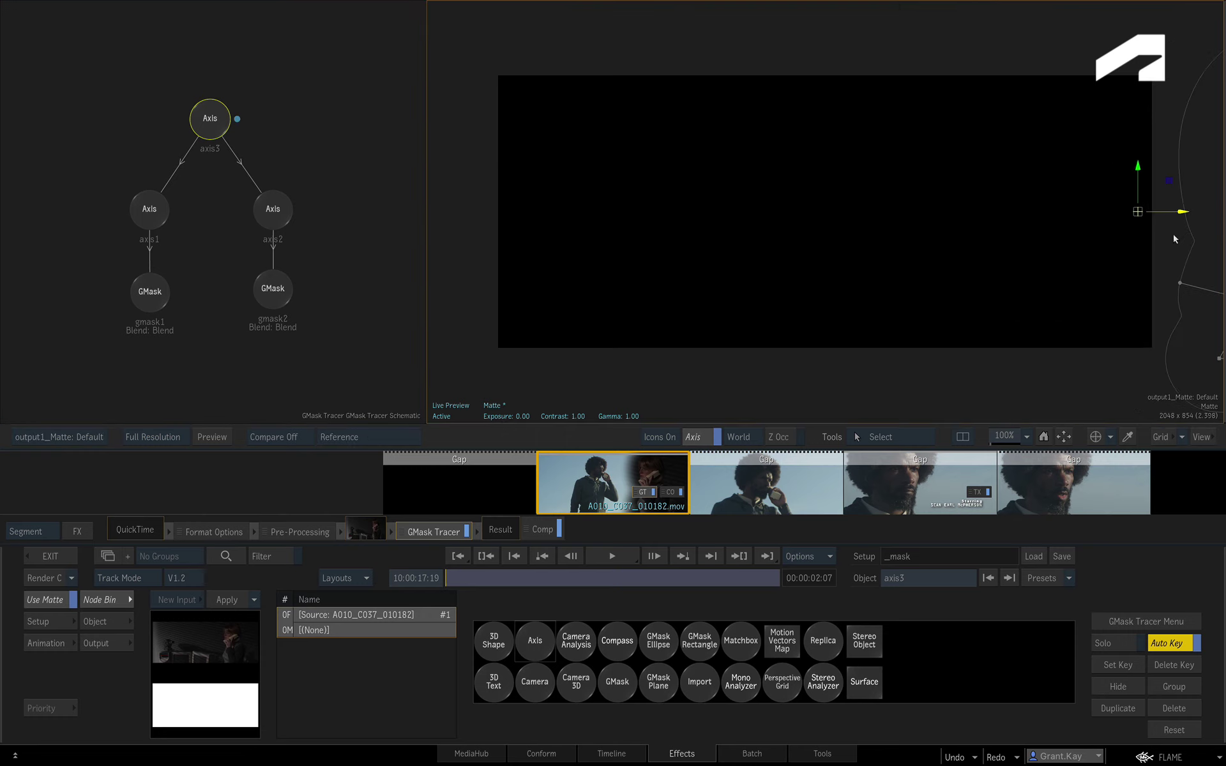
pyautogui.moveTo(1151, 243); pyautogui.dragTo(1160, 246)
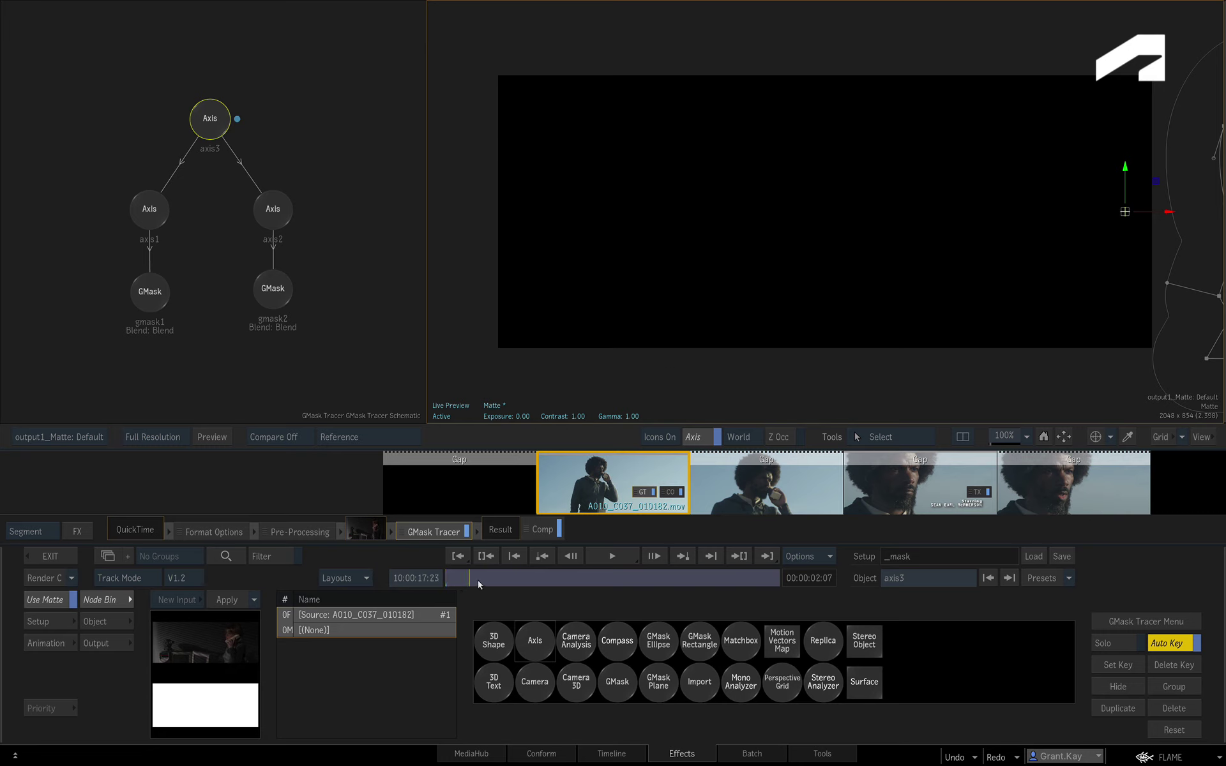
# At a later frame, reset axis3 Position X to 0.
pyautogui.click(118, 625)
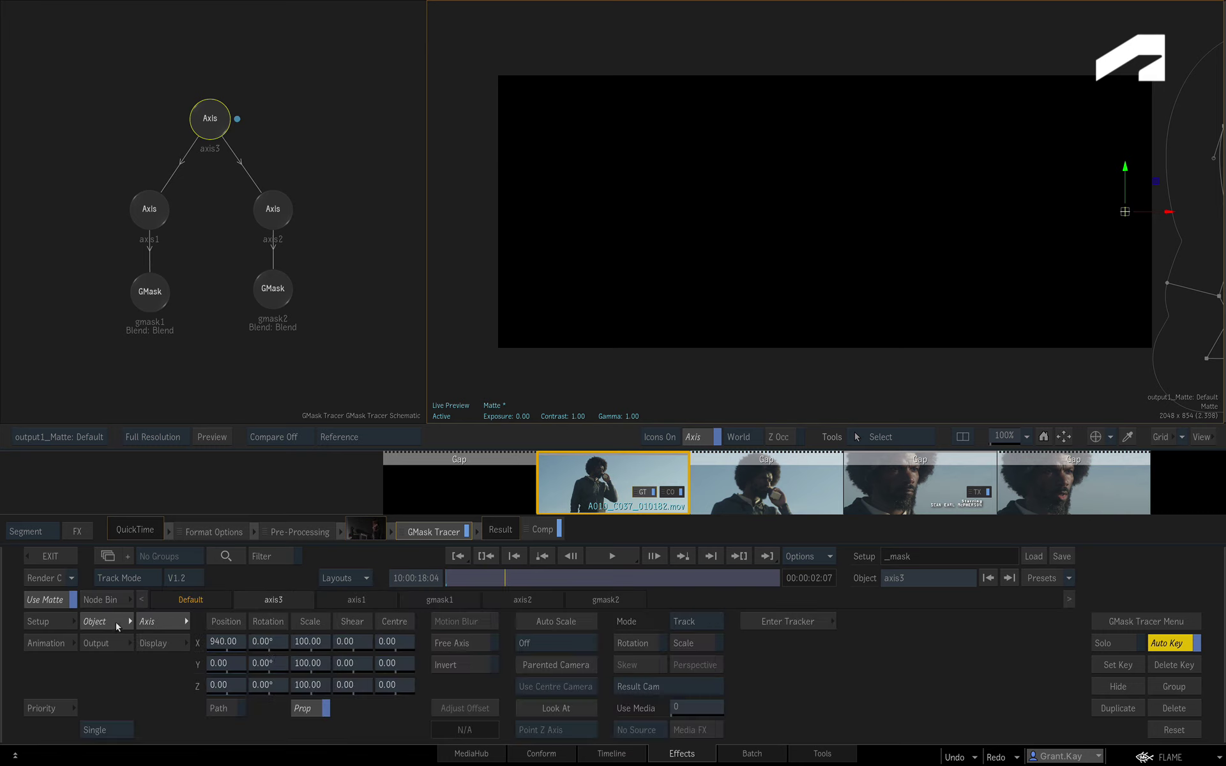
pyautogui.moveTo(246, 647); pyautogui.dragTo(136, 648)
pyautogui.keyDown('ctrl'); pyautogui.click(234, 650); pyautogui.keyUp('ctrl')
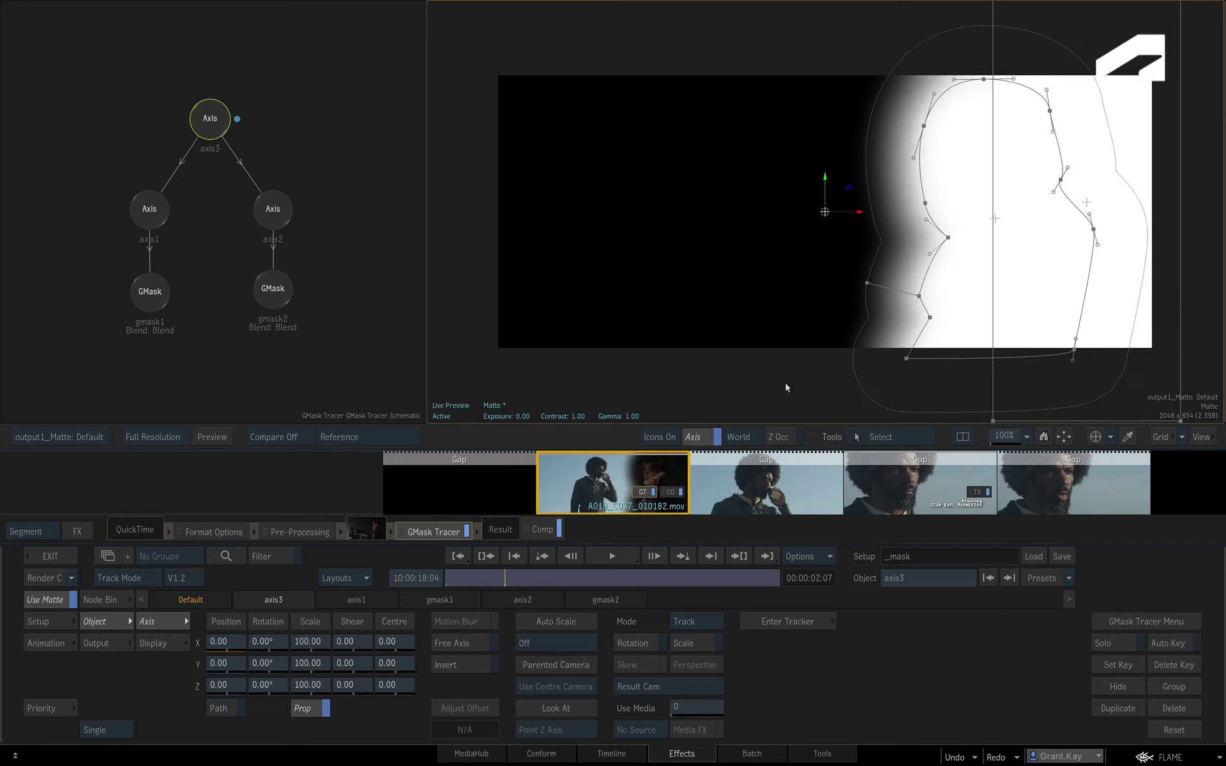
# Switch to the actor context view and scrub to preview the masks sliding in.
pyautogui.press('4')
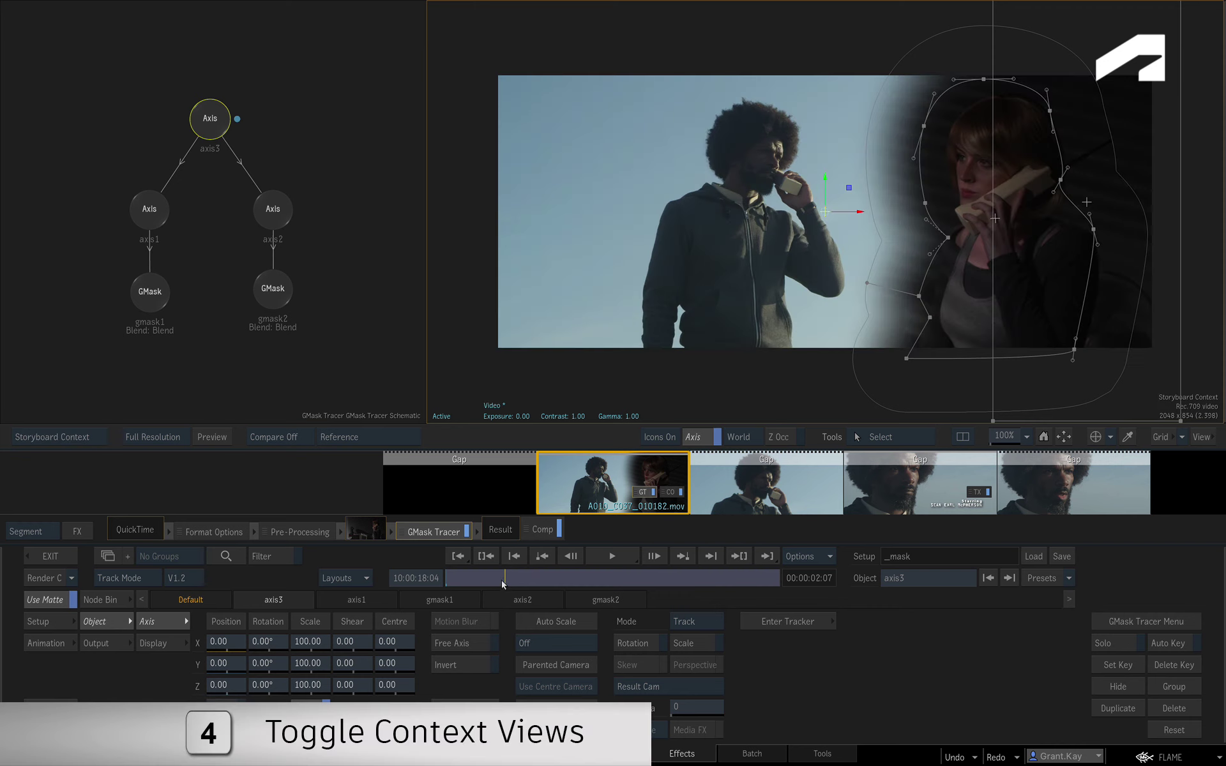
pyautogui.moveTo(494, 583)
pyautogui.mouseDown()
pyautogui.moveTo(481, 579)
pyautogui.moveTo(541, 585)
pyautogui.moveTo(428, 580)
pyautogui.mouseUp()
pyautogui.moveTo(507, 590)
pyautogui.mouseDown()
pyautogui.moveTo(595, 591)
pyautogui.moveTo(451, 583)
pyautogui.moveTo(530, 588)
pyautogui.mouseUp()
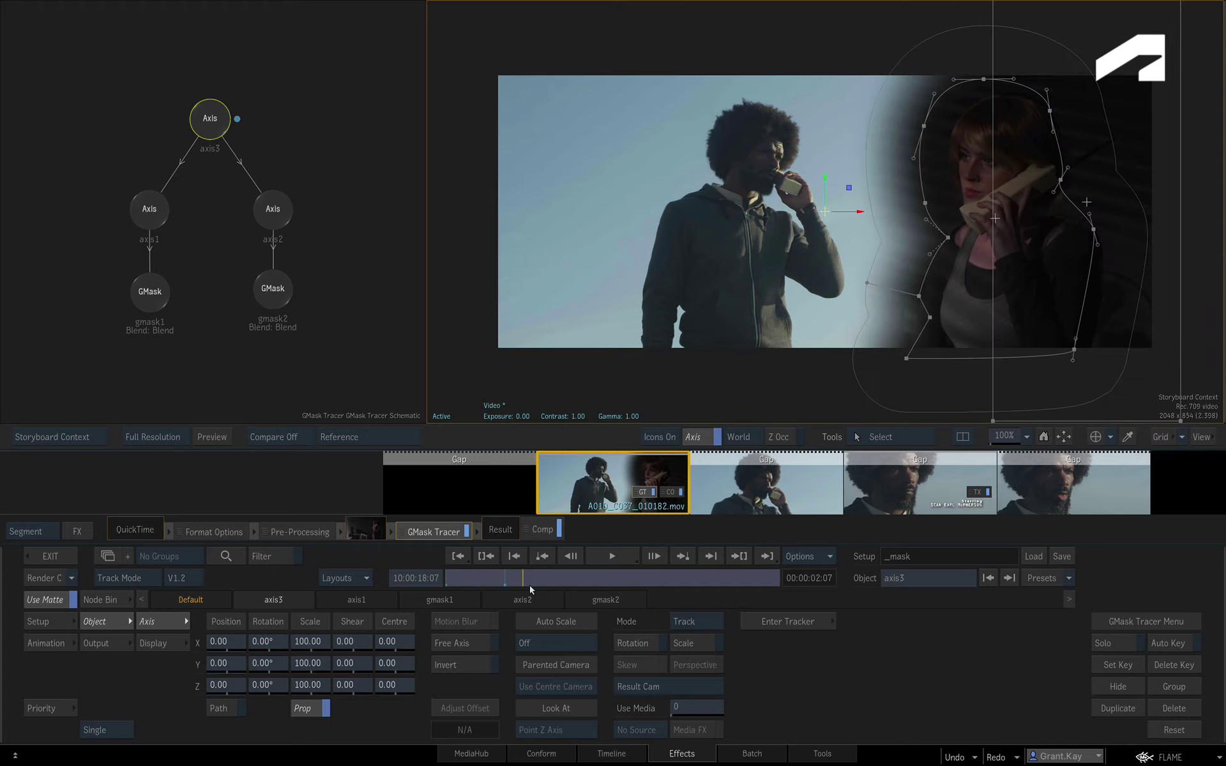